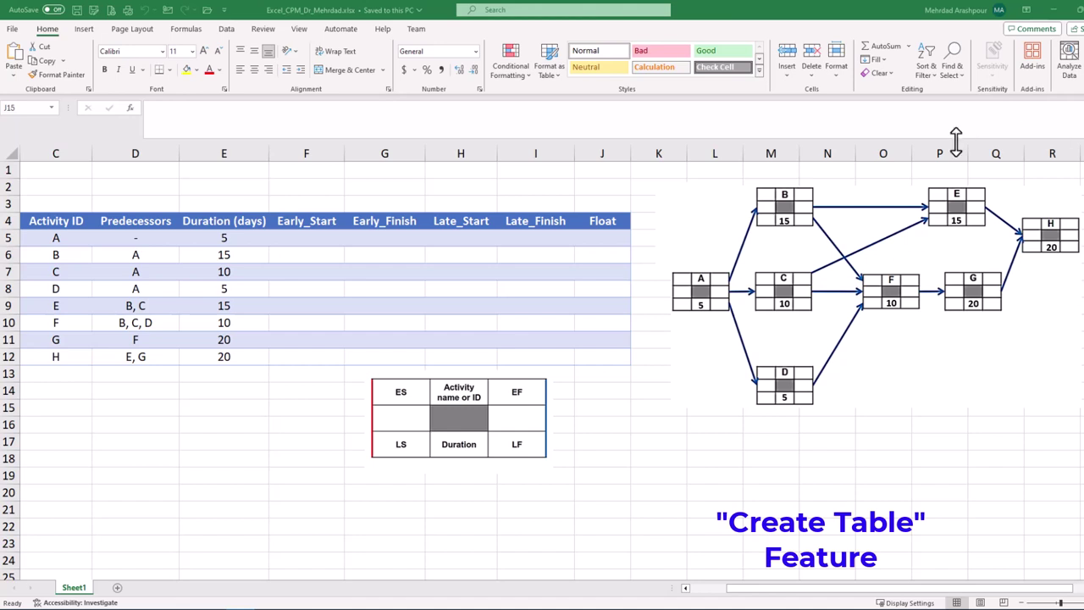
Step: Review the activity IDs A–H, predecessors, durations and the empty Early_Start cells
{"action": "left_click", "coordinate": [913, 305]}
{"action": "left_click_drag", "start_coordinate": [61, 238], "coordinate": [48, 353]}
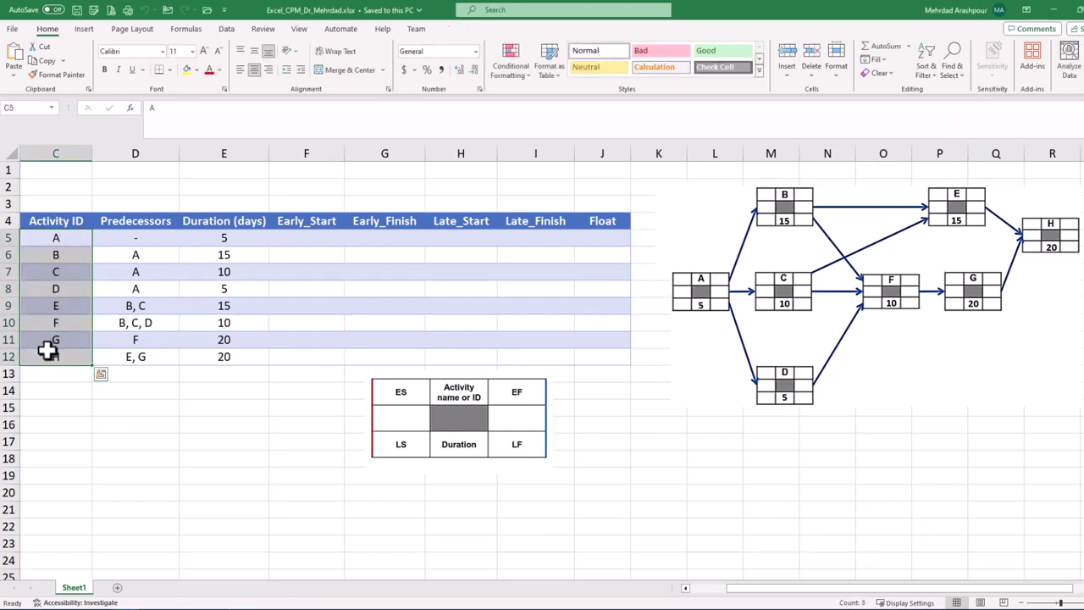
{"action": "left_click_drag", "start_coordinate": [138, 243], "coordinate": [218, 354]}
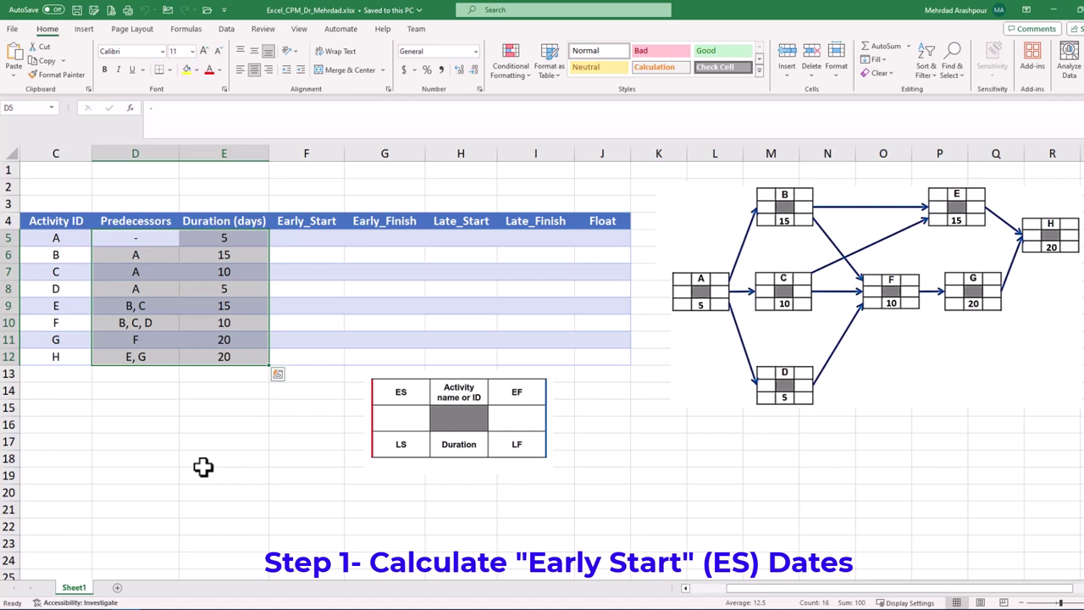
{"action": "left_click_drag", "start_coordinate": [299, 239], "coordinate": [298, 356]}
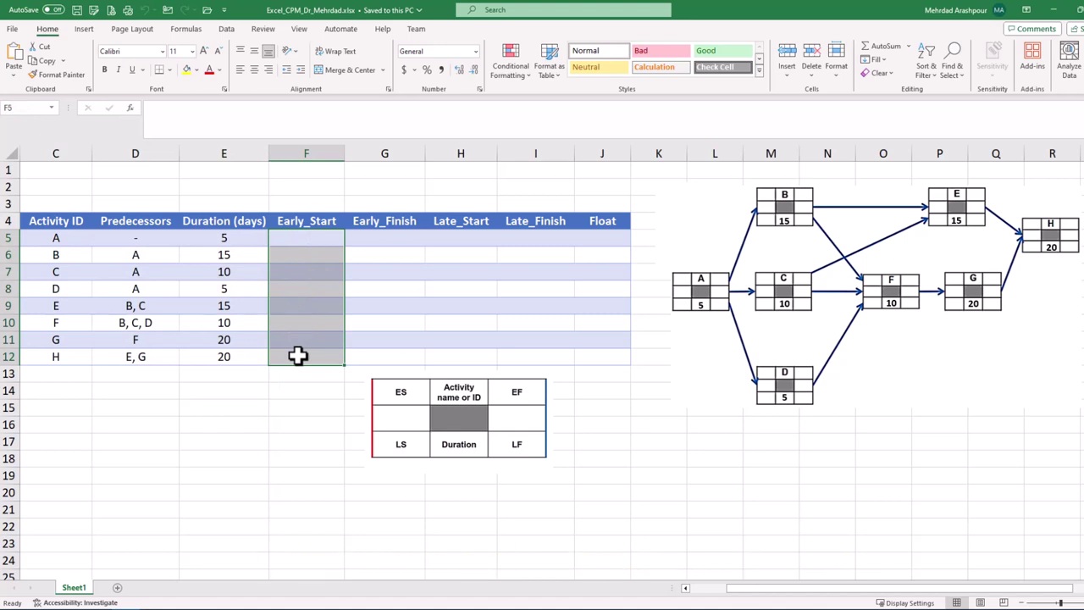
Step: Enter early starts 0, 5, 5 and 5 for activities A through D
{"action": "left_click", "coordinate": [72, 239]}
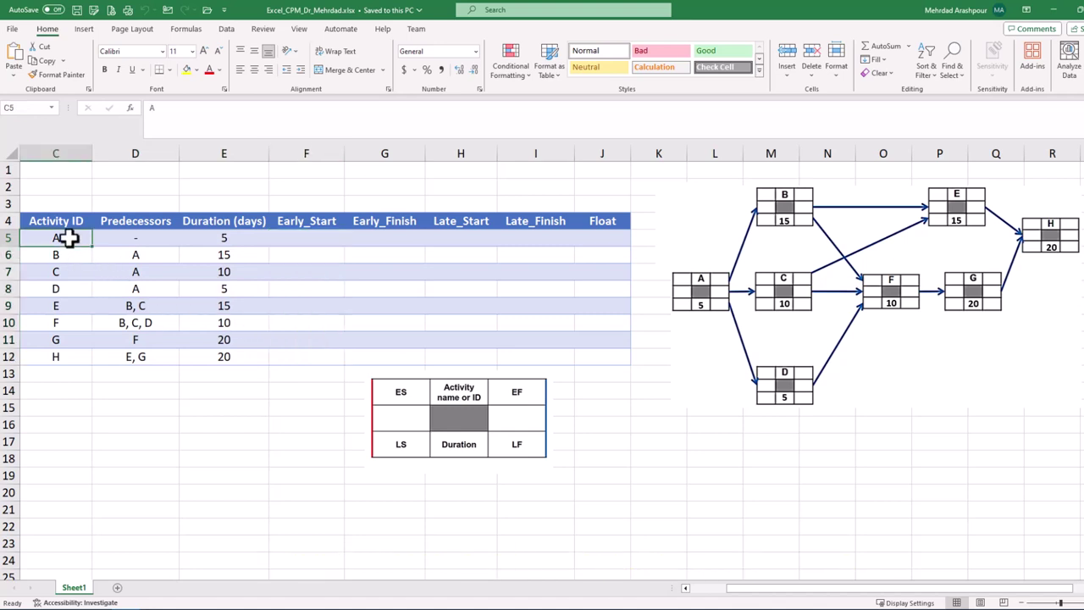
{"action": "key", "text": "Right"}
{"action": "key", "text": "Right"}
{"action": "key", "text": "Right"}
{"action": "type", "text": "0"}
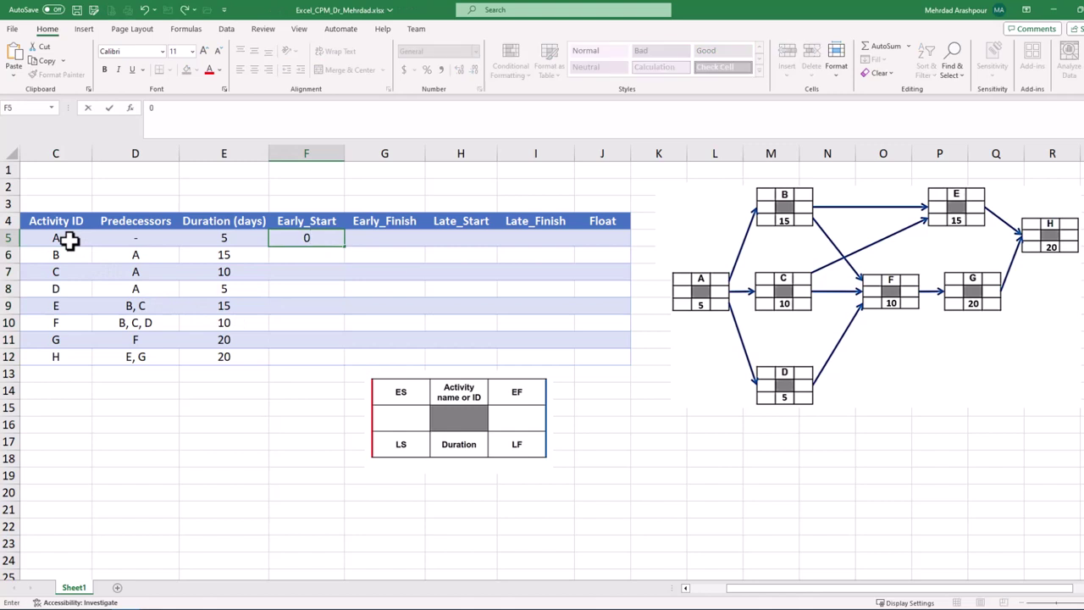
{"action": "key", "text": "Return"}
{"action": "type", "text": "5"}
{"action": "key", "text": "Return"}
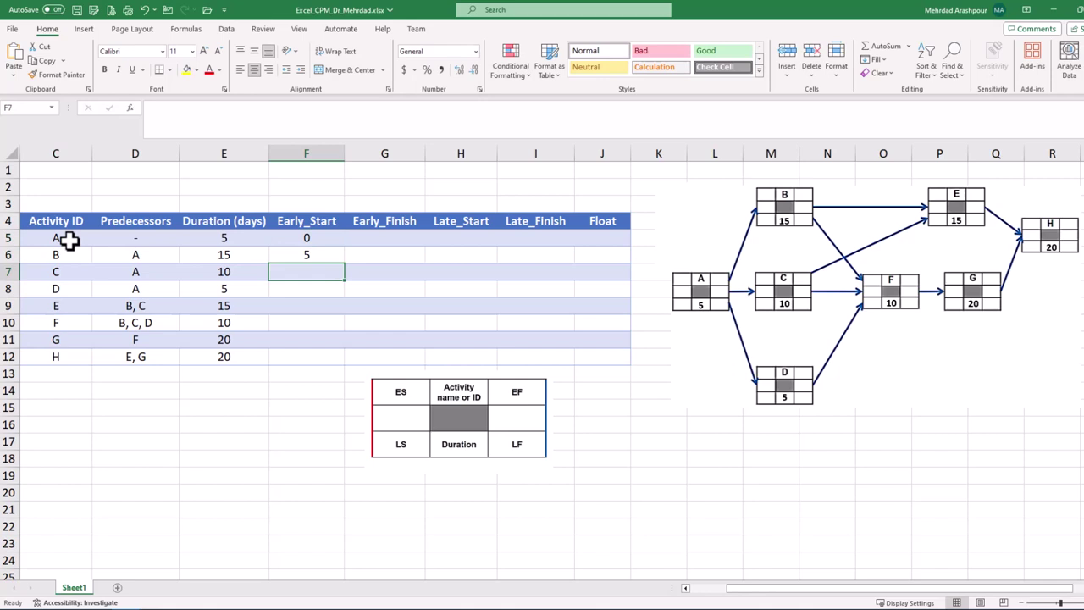
{"action": "type", "text": "5"}
{"action": "key", "text": "Return"}
{"action": "type", "text": "5"}
{"action": "key", "text": "Return"}
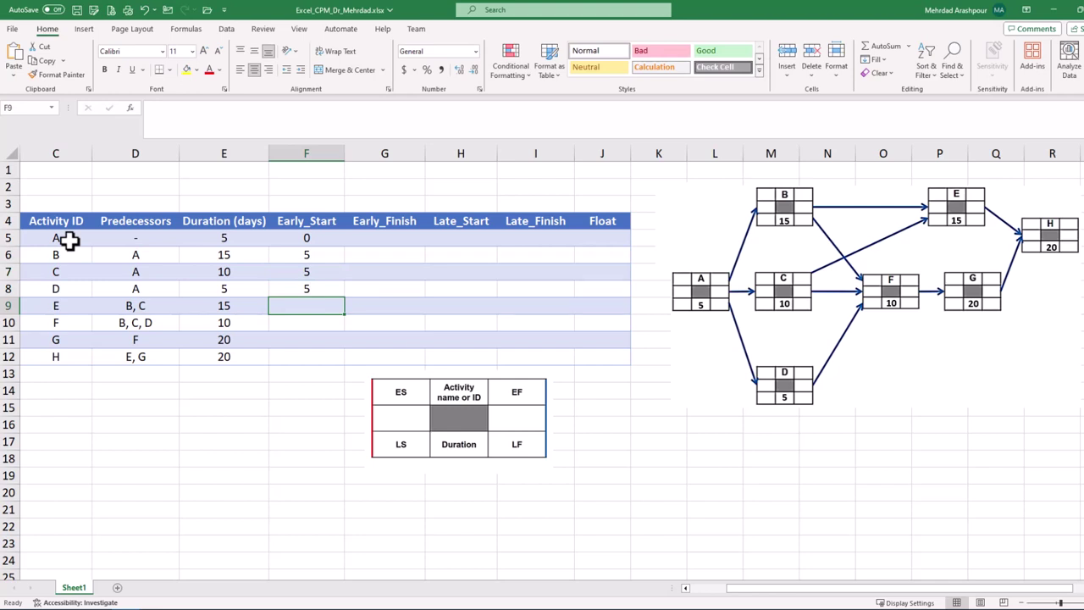
Step: Enter early starts 20, 20, 30 and 50 for activities E through H
{"action": "type", "text": "20"}
{"action": "key", "text": "Return"}
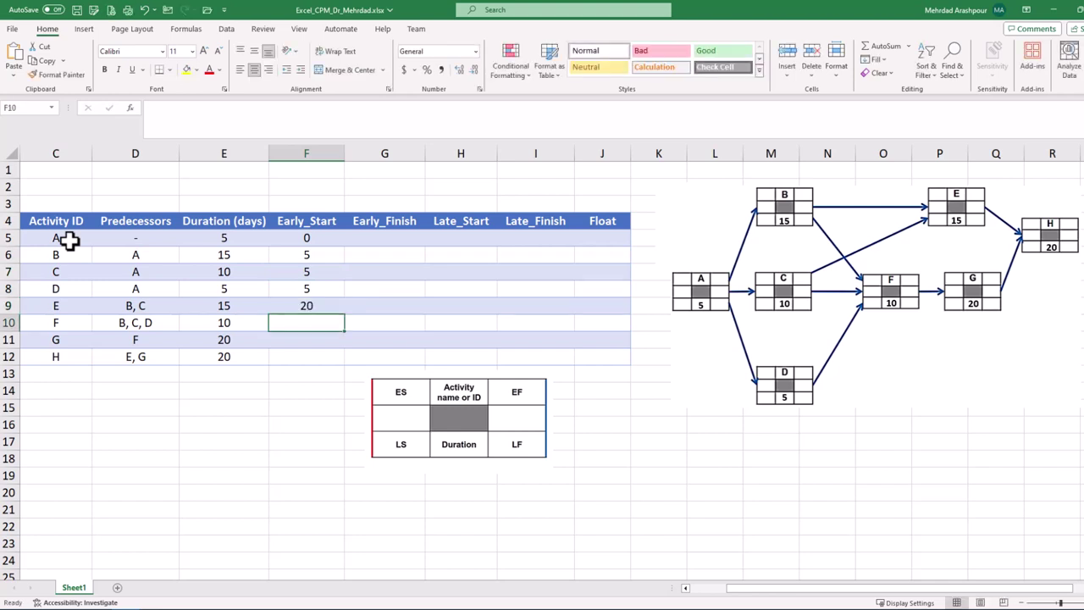
{"action": "type", "text": "20"}
{"action": "key", "text": "Return"}
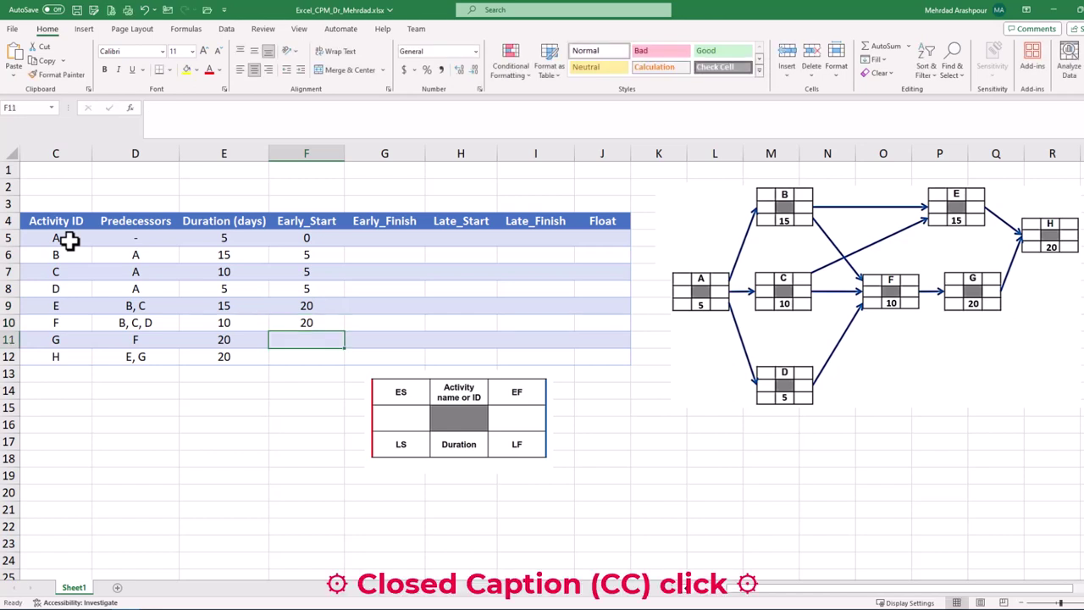
{"action": "type", "text": "30"}
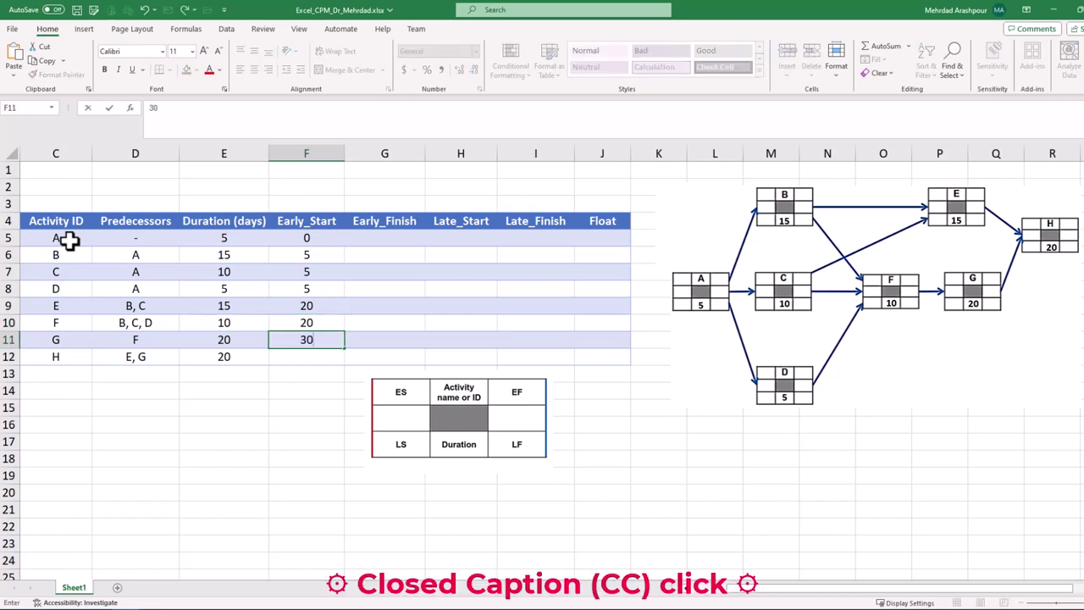
{"action": "key", "text": "Return"}
{"action": "type", "text": "50"}
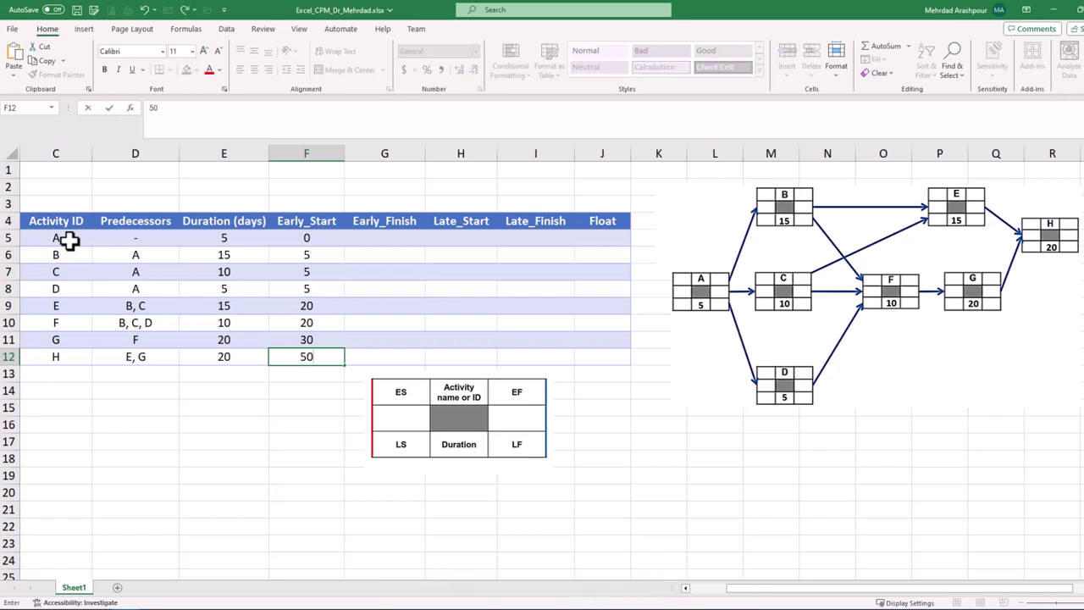
{"action": "key", "text": "Return"}
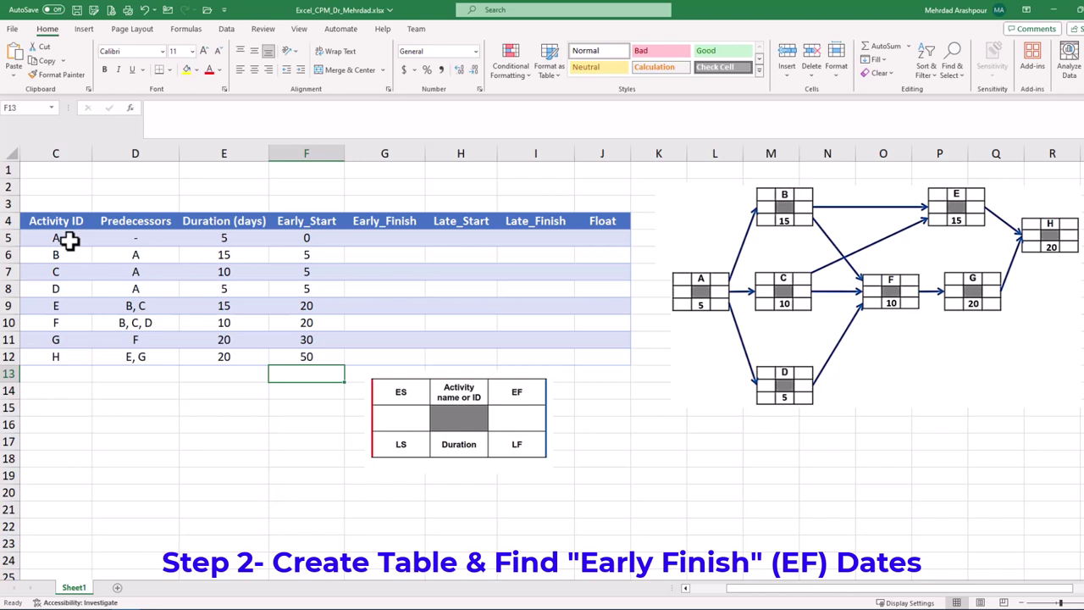
Step: Convert the range C4:J12 into an Excel table with headers
{"action": "left_click_drag", "start_coordinate": [63, 223], "coordinate": [597, 358]}
{"action": "key", "text": "ctrl+t"}
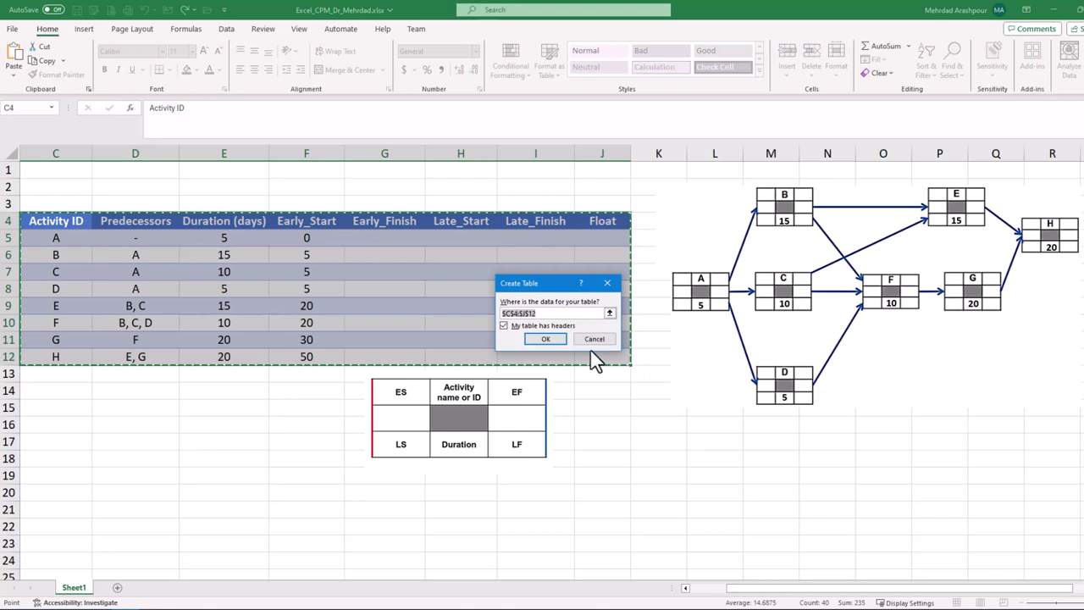
{"action": "left_click", "coordinate": [505, 326]}
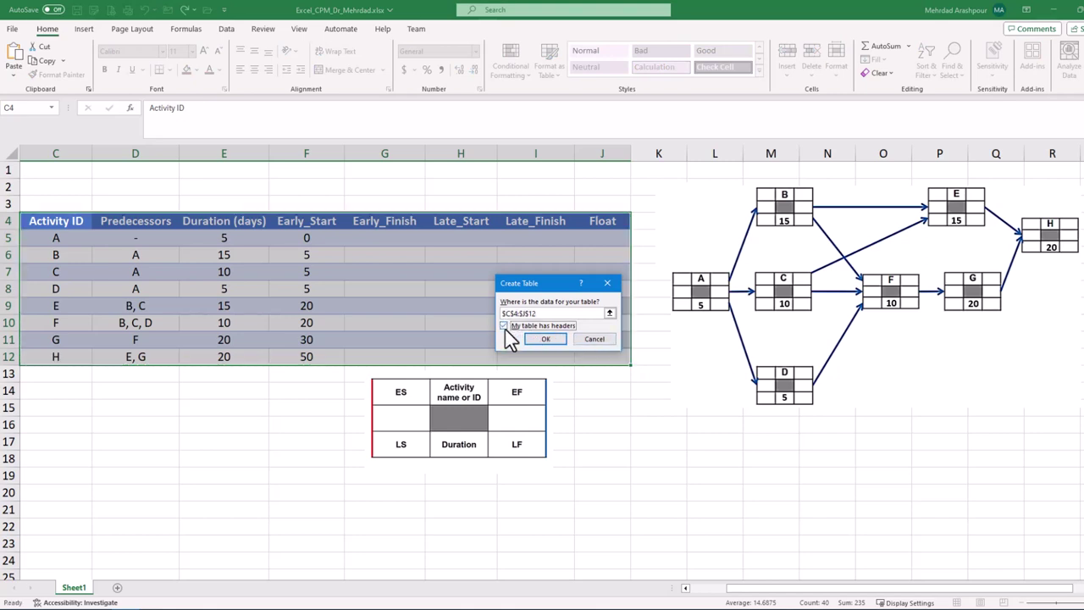
{"action": "left_click", "coordinate": [544, 340]}
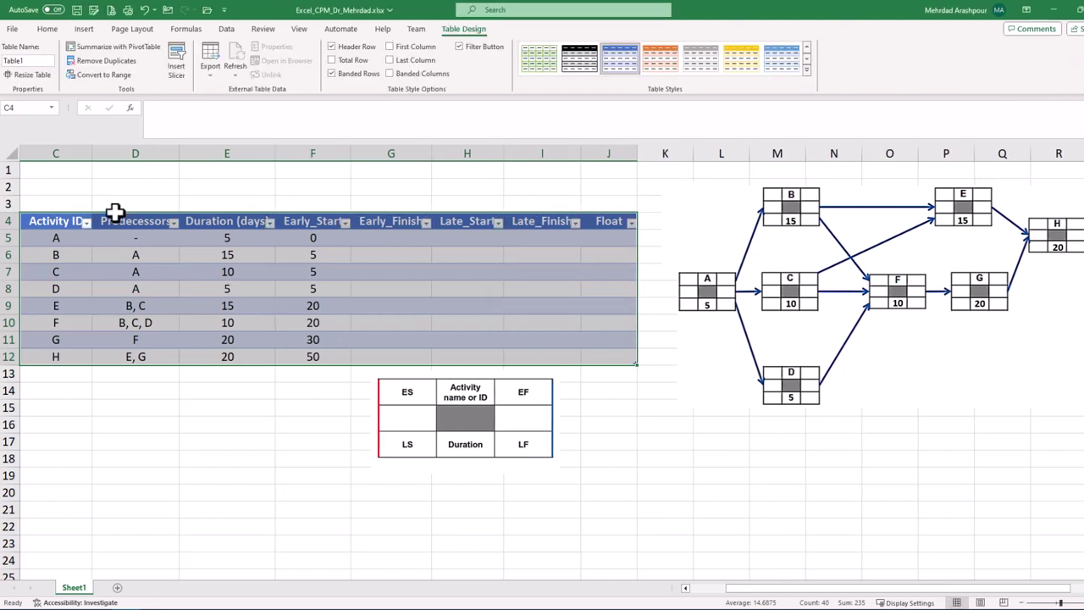
Step: Turn off the filter arrows on the table's header row
{"action": "left_click", "coordinate": [67, 221]}
{"action": "left_click_drag", "start_coordinate": [67, 221], "coordinate": [587, 219]}
{"action": "left_click", "coordinate": [232, 32]}
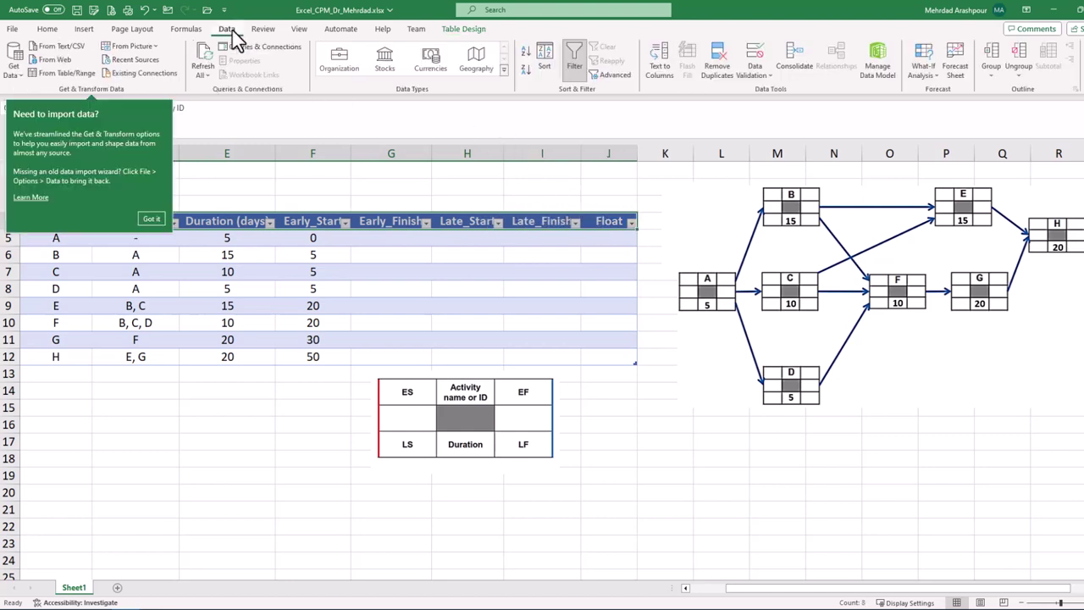
{"action": "left_click", "coordinate": [574, 75]}
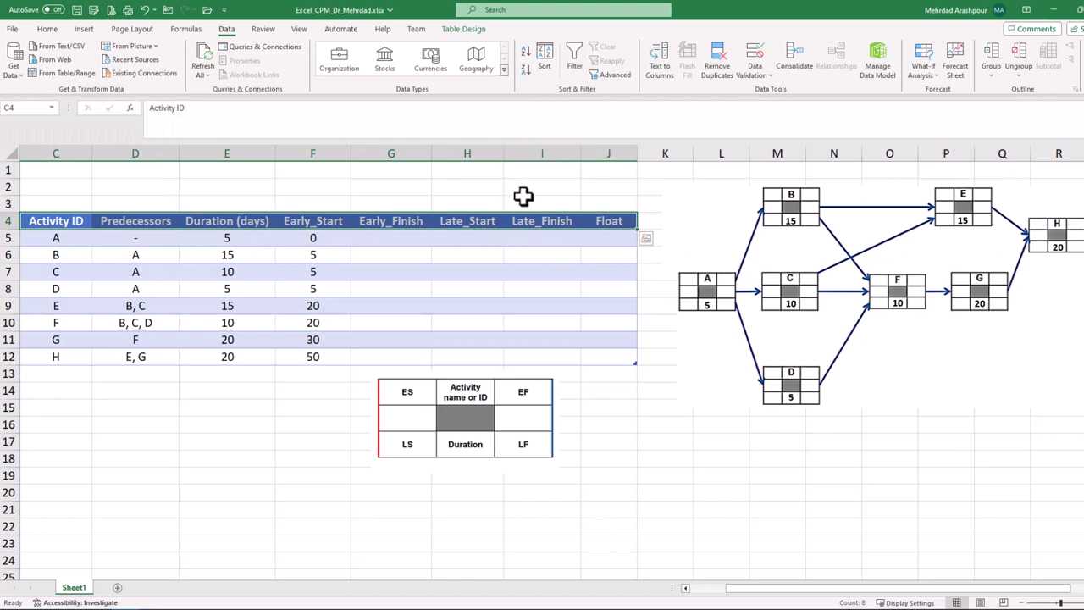
{"action": "left_click", "coordinate": [631, 428]}
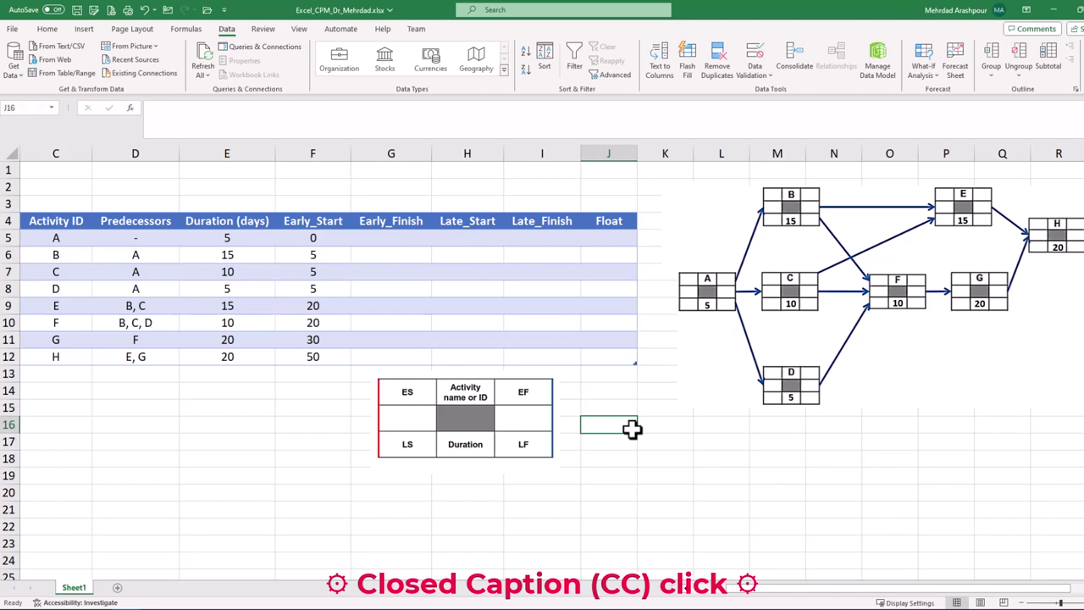
Step: Enter =F5+E5 in G5 so Early_Finish fills as 5, 20, 15, 10, 35, 30, 50, 70
{"action": "left_click", "coordinate": [407, 241]}
{"action": "type", "text": "="}
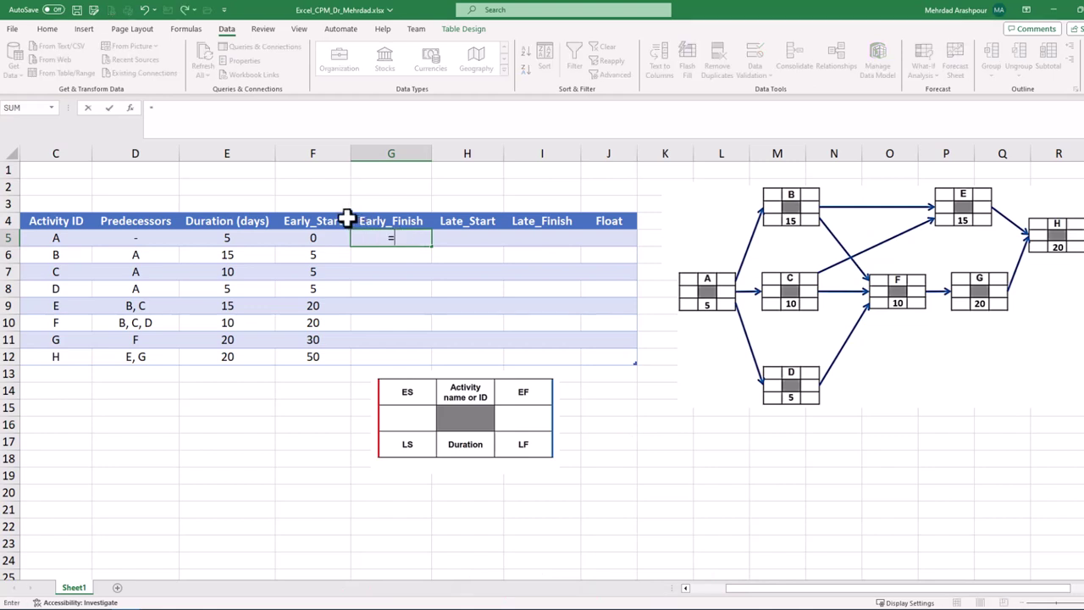
{"action": "left_click", "coordinate": [327, 238]}
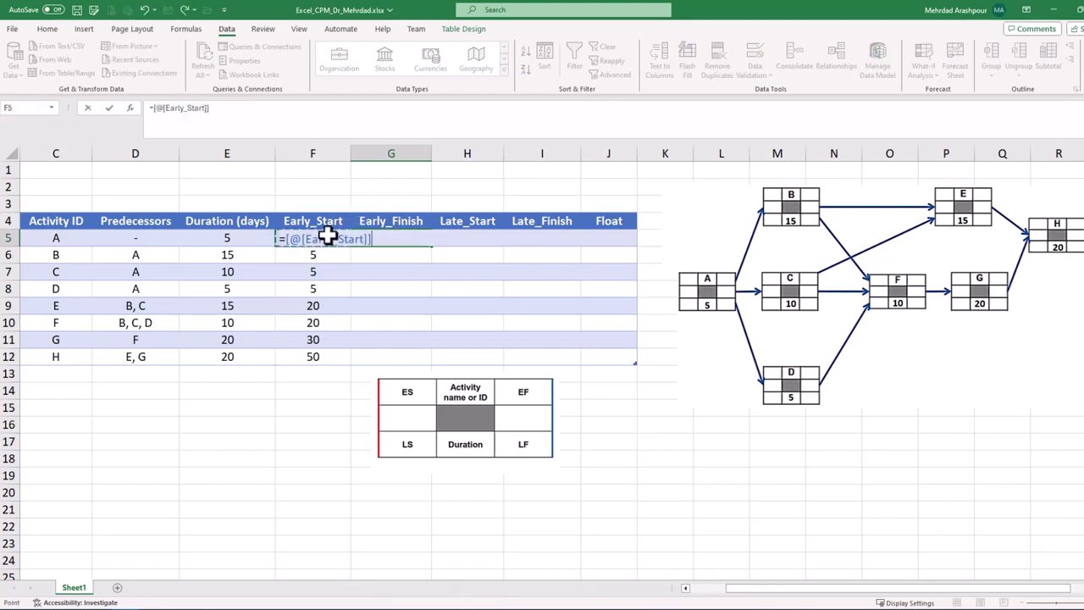
{"action": "type", "text": "+"}
{"action": "left_click", "coordinate": [250, 236]}
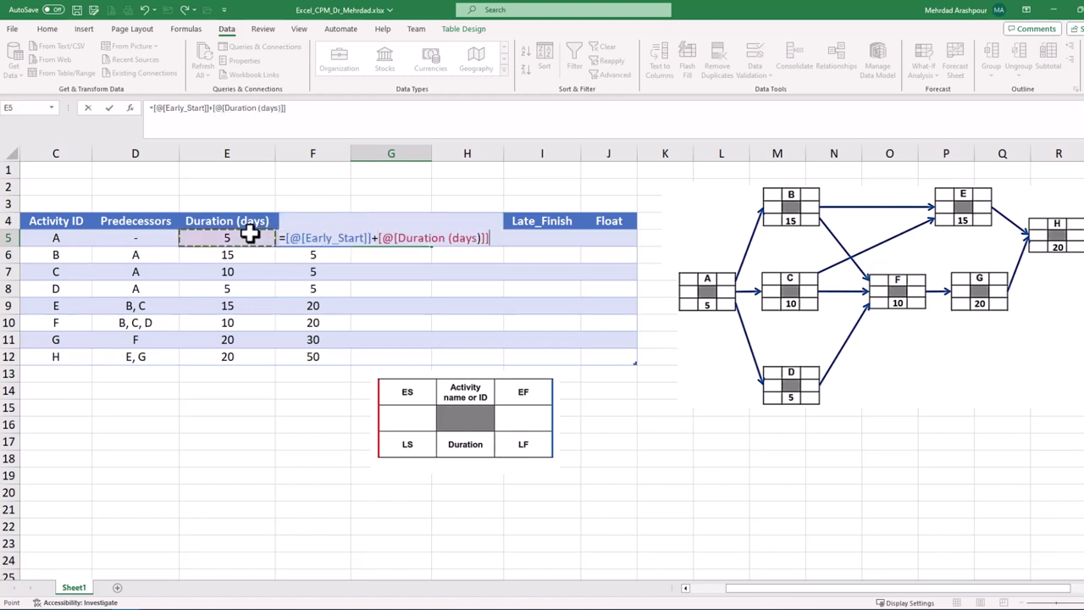
{"action": "key", "text": "Return"}
{"action": "left_click", "coordinate": [398, 153]}
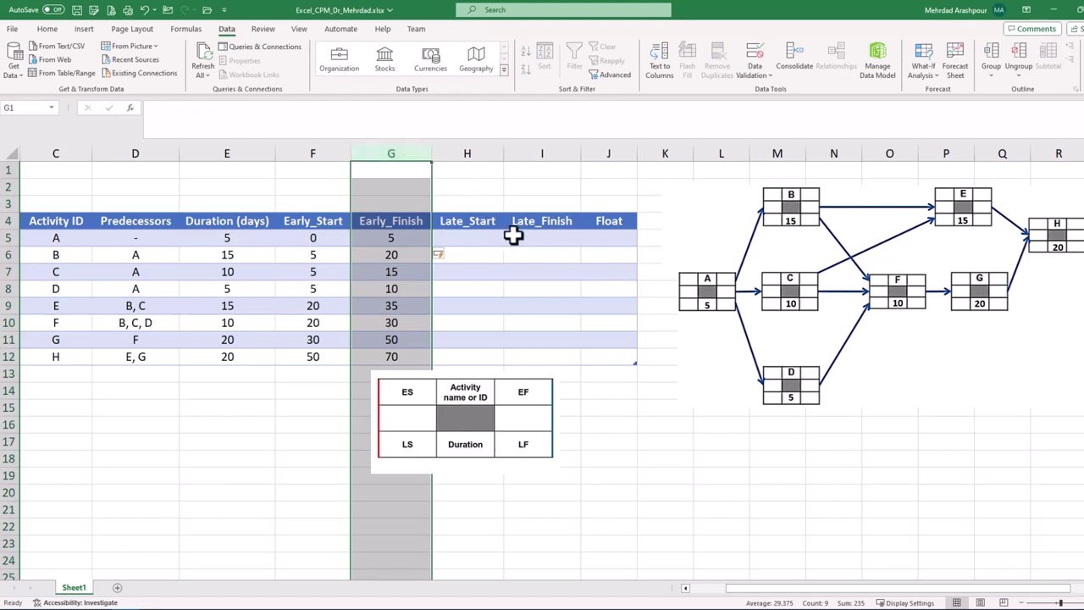
{"action": "left_click", "coordinate": [574, 402]}
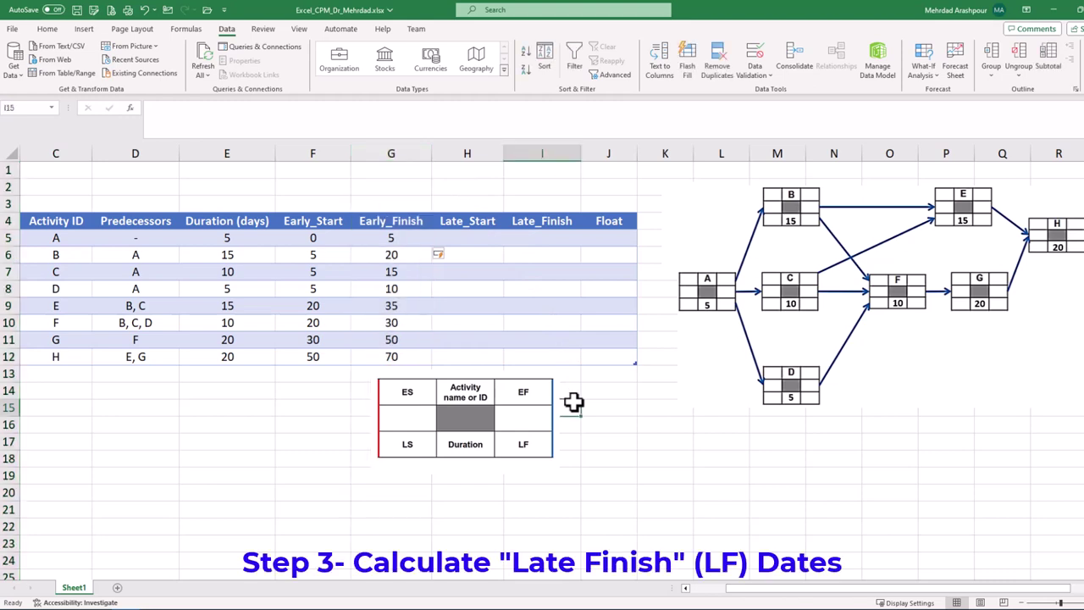
Step: Enter late finishes of 70 for H, 50 for G and 50 for E
{"action": "left_click_drag", "start_coordinate": [554, 220], "coordinate": [547, 354]}
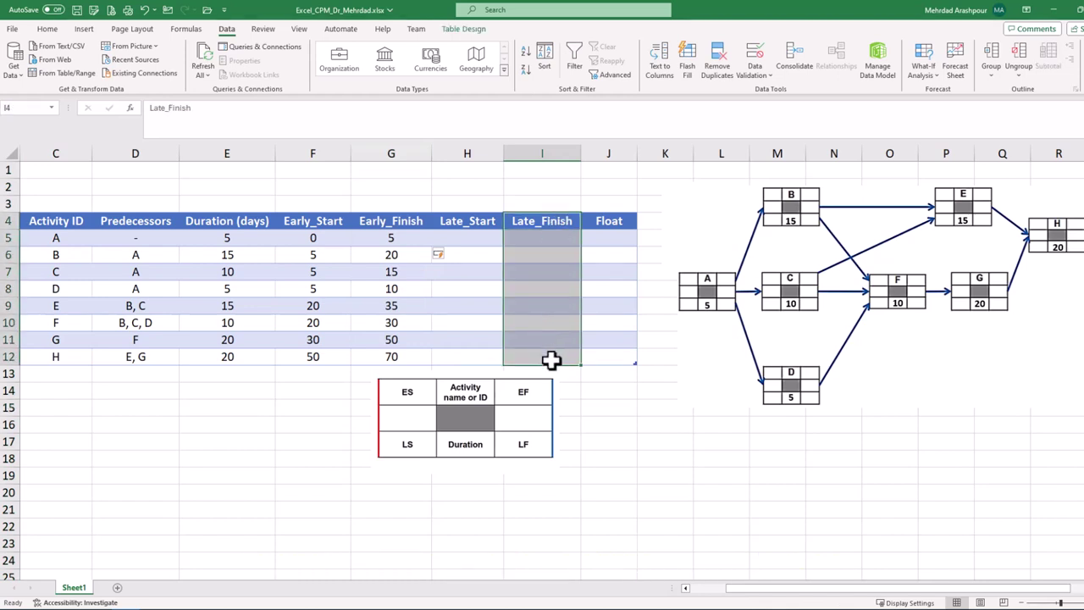
{"action": "left_click", "coordinate": [552, 358]}
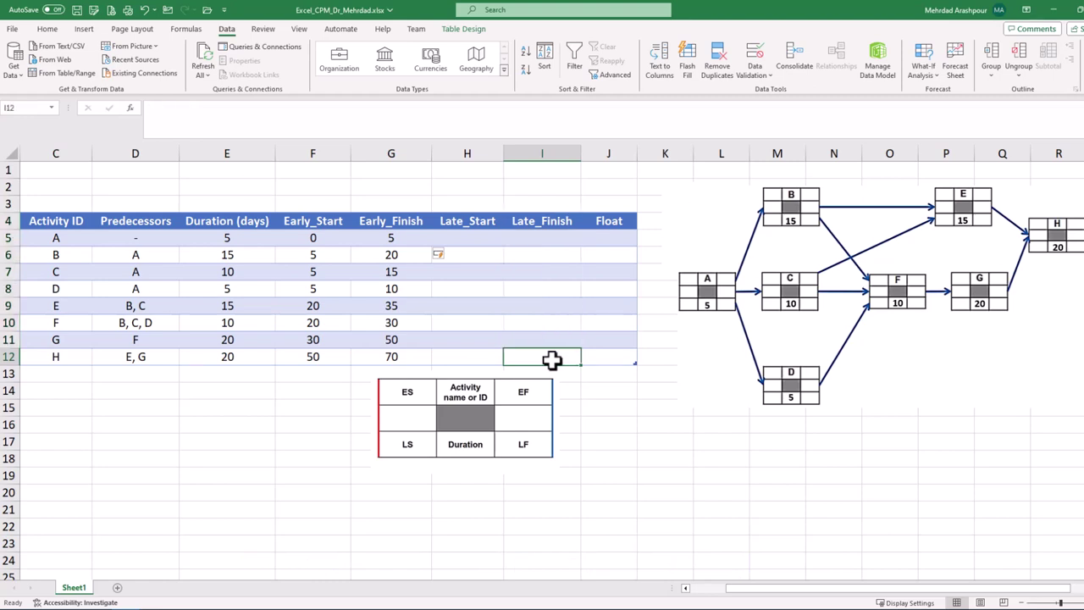
{"action": "type", "text": "70"}
{"action": "key", "text": "Up"}
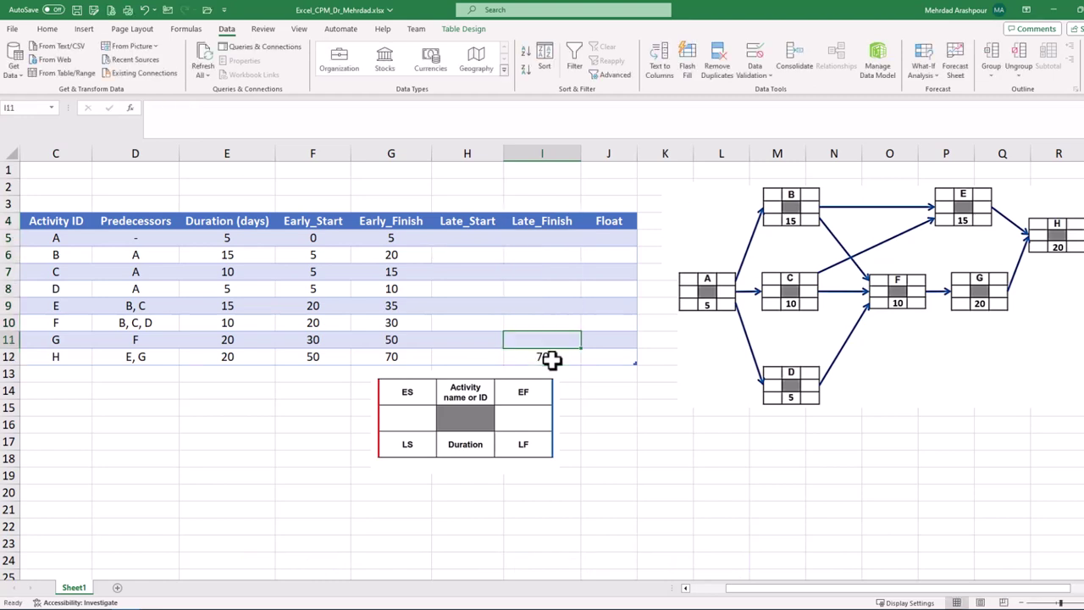
{"action": "type", "text": "50"}
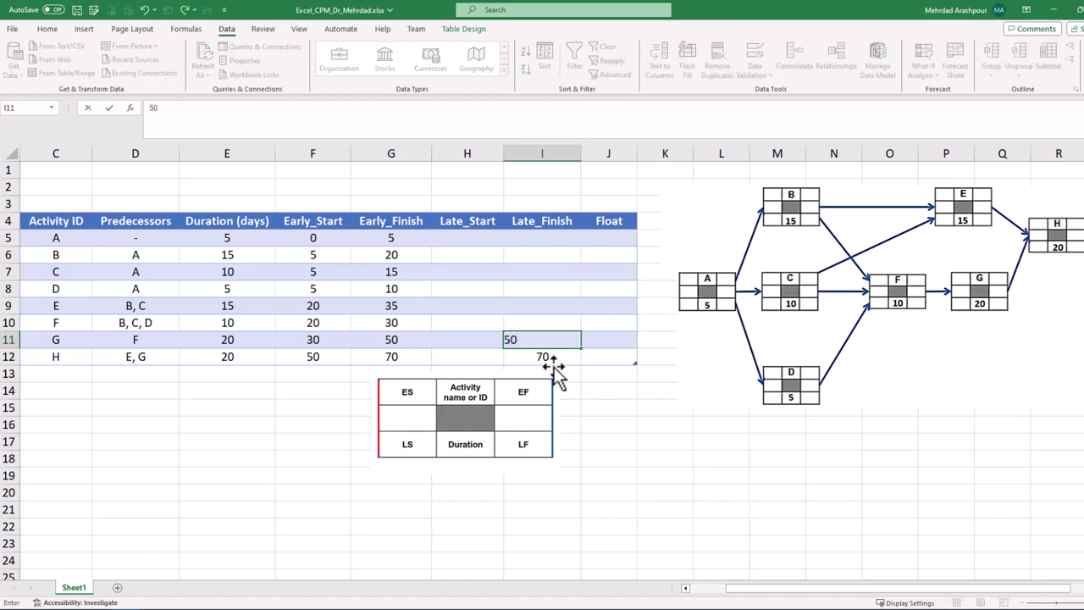
{"action": "key", "text": "Up"}
{"action": "key", "text": "Up"}
{"action": "type", "text": "50"}
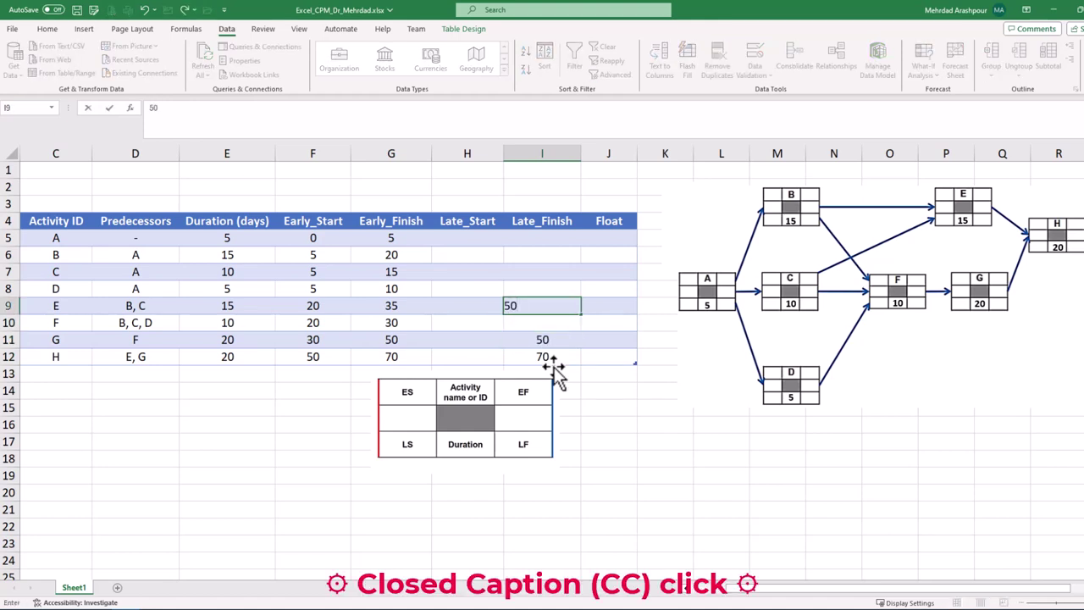
{"action": "key", "text": "Return"}
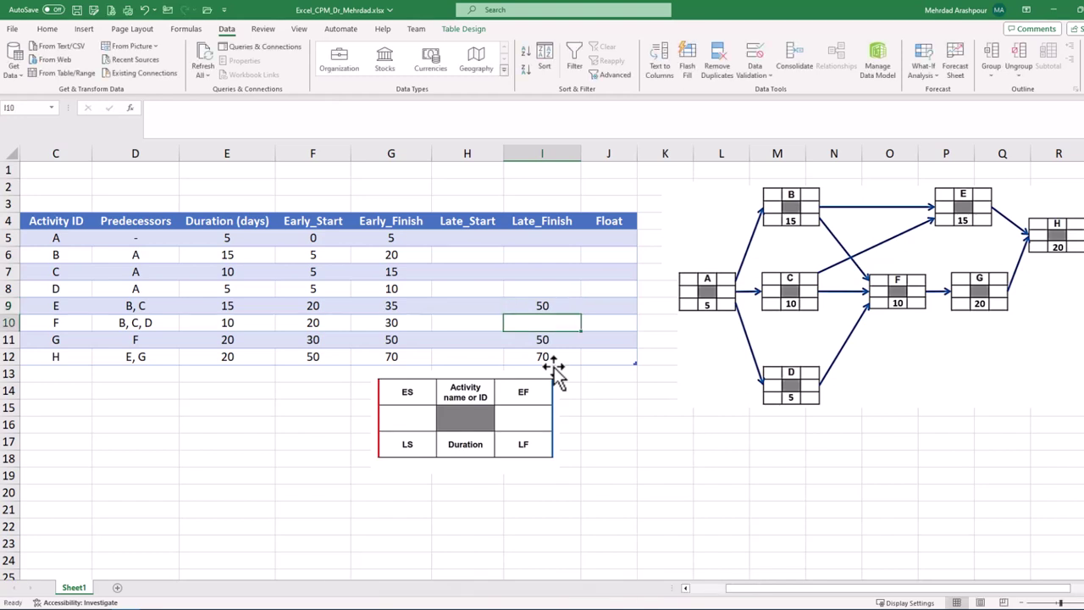
Step: Enter late finishes of 30 for F, 20 for D, C and B, and 5 for A
{"action": "type", "text": "30"}
{"action": "key", "text": "Up"}
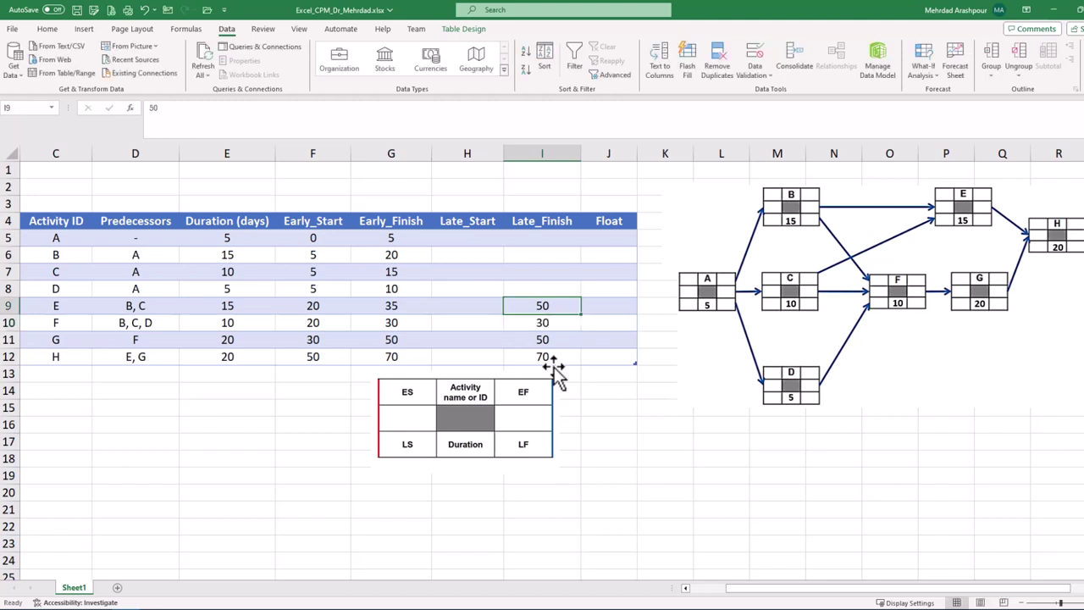
{"action": "key", "text": "Up"}
{"action": "type", "text": "20"}
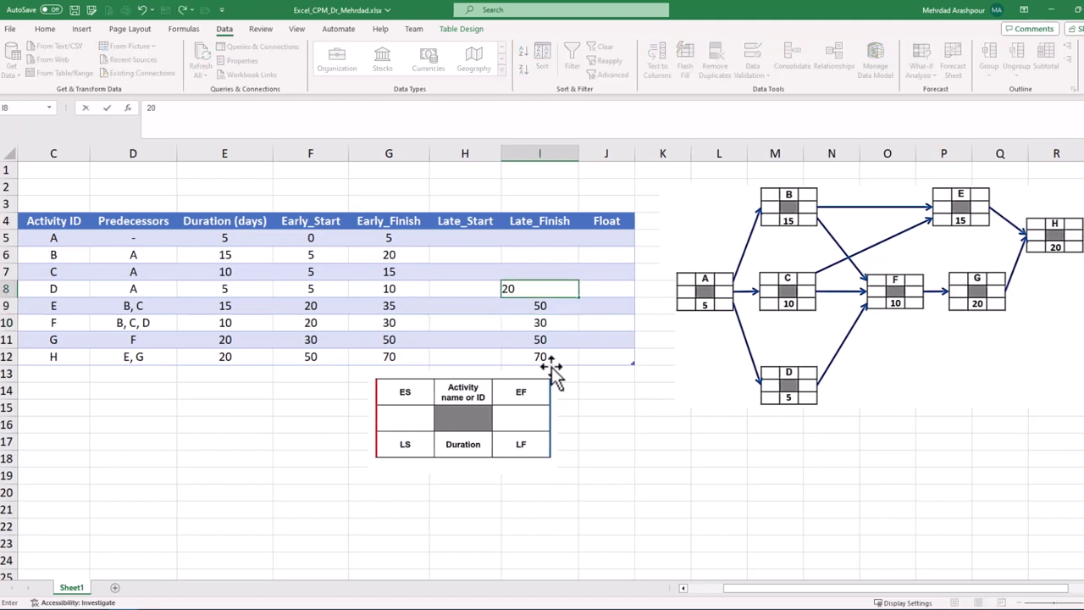
{"action": "key", "text": "Up"}
{"action": "type", "text": "20"}
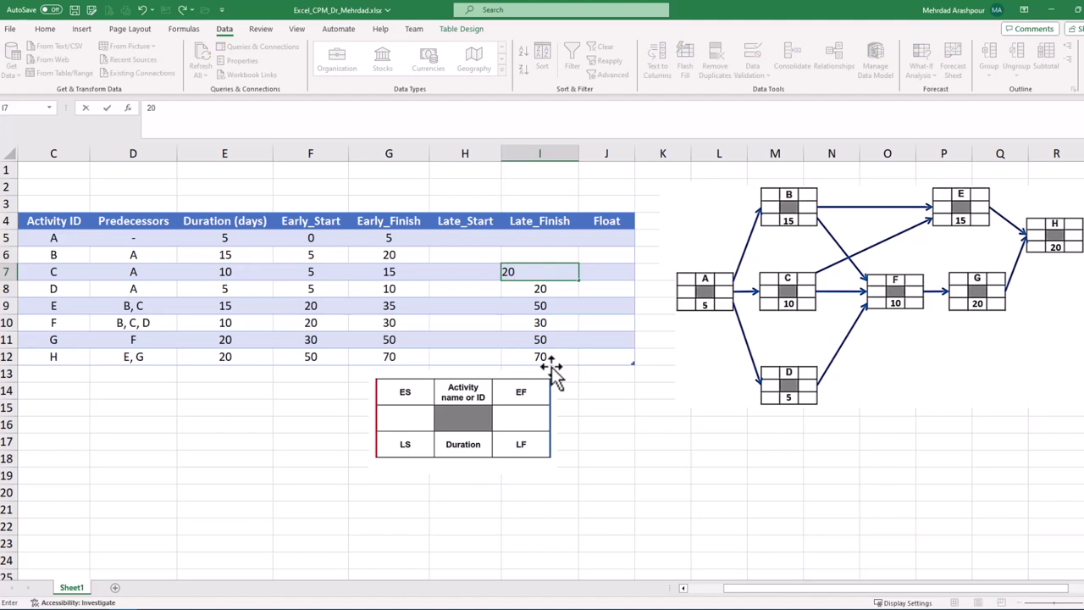
{"action": "key", "text": "Up"}
{"action": "type", "text": "20"}
{"action": "key", "text": "Up"}
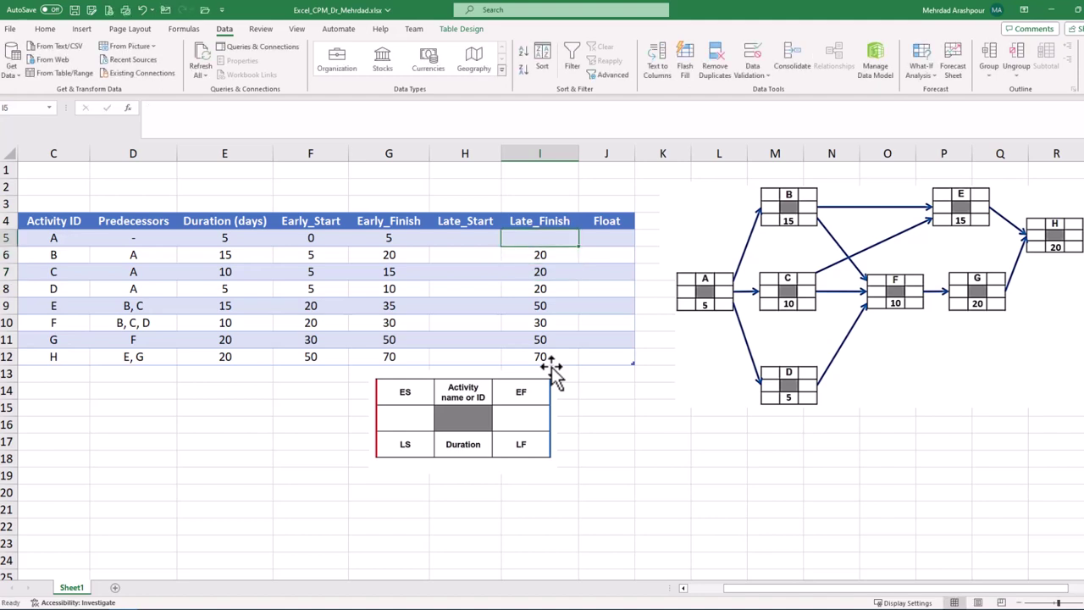
{"action": "type", "text": "5"}
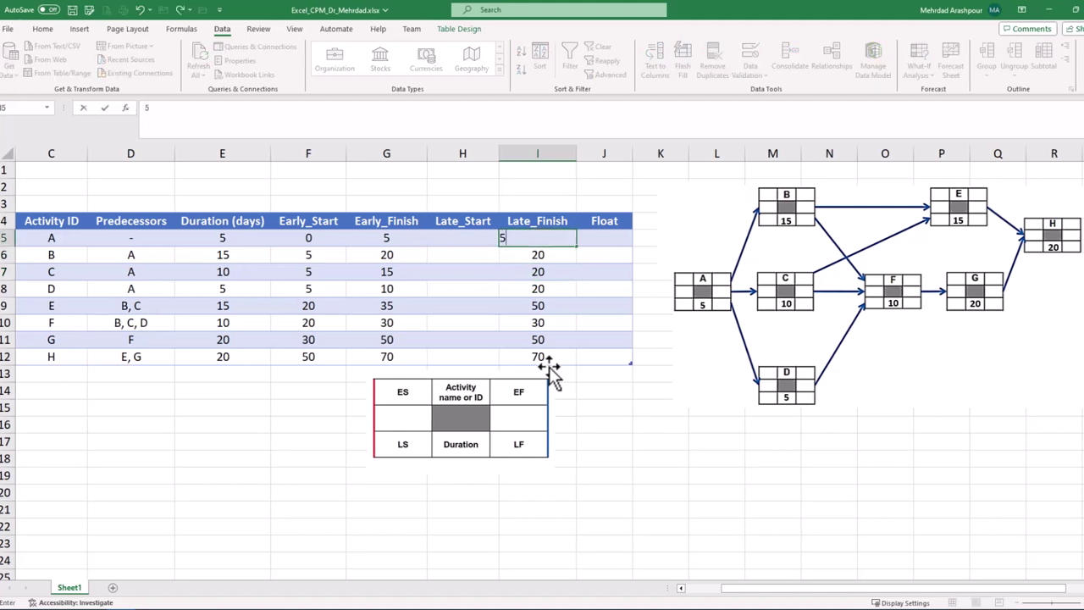
{"action": "key", "text": "Up"}
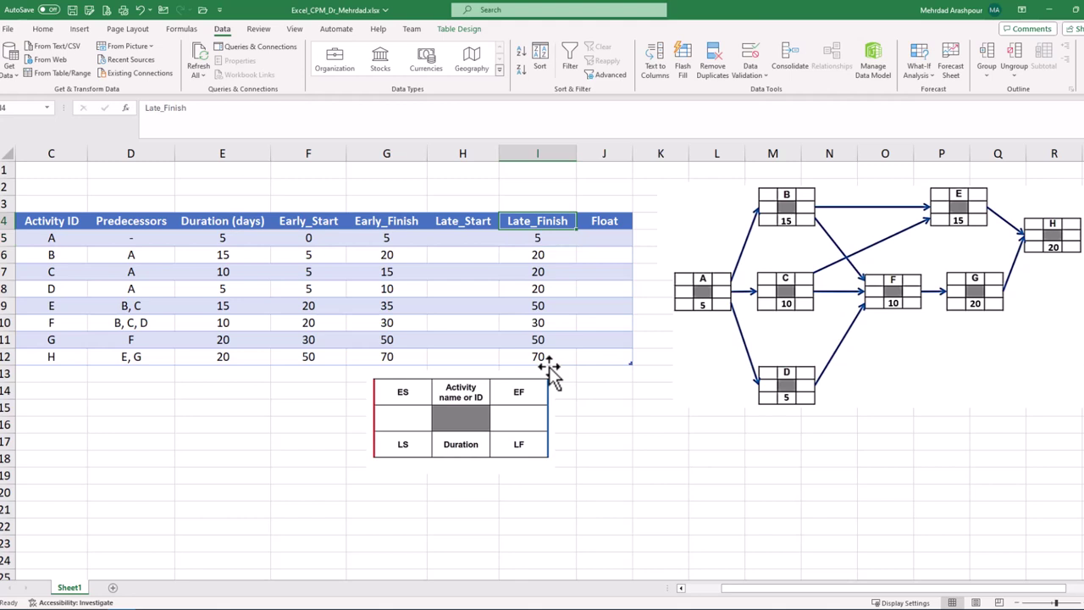
Step: Enter =I5-E5 in H5 so Late_Start fills as 0, 5, 10, 15, 35, 20, 30, 50
{"action": "left_click_drag", "start_coordinate": [464, 224], "coordinate": [472, 357]}
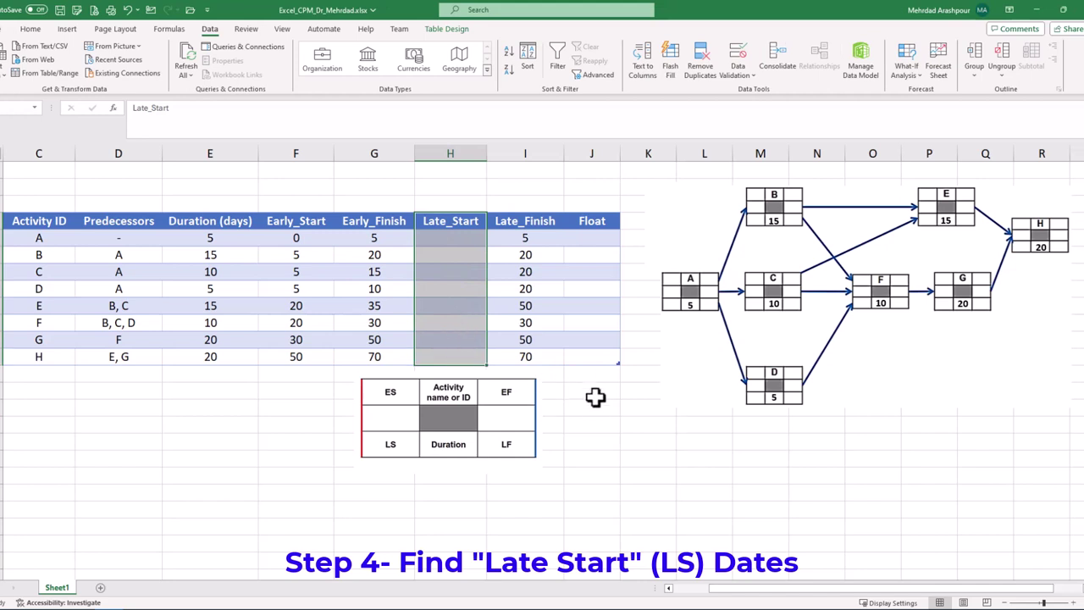
{"action": "left_click", "coordinate": [460, 235]}
{"action": "type", "text": "="}
{"action": "left_click", "coordinate": [509, 239]}
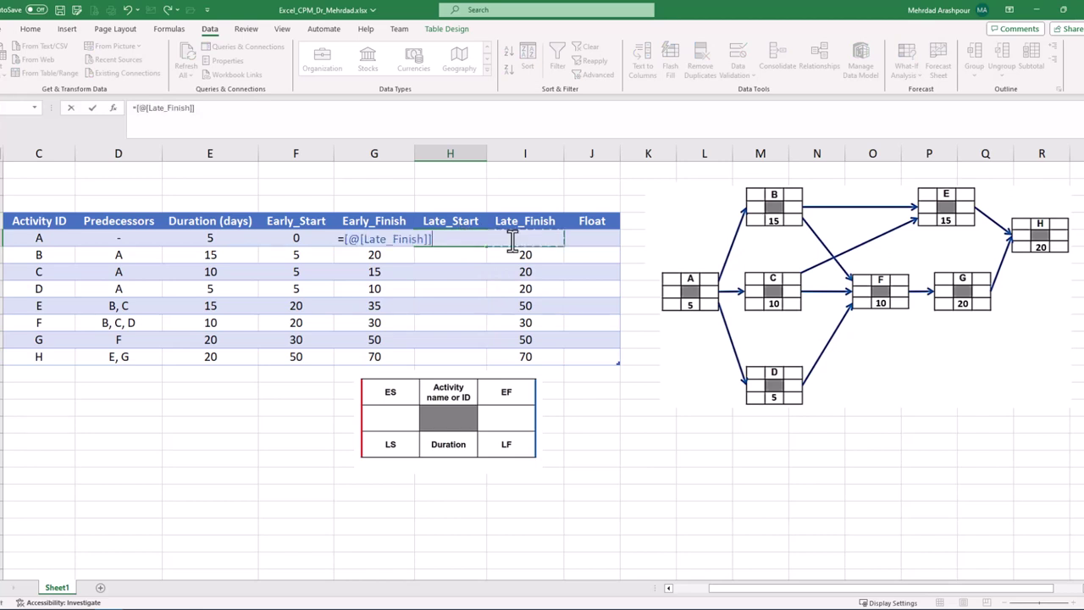
{"action": "type", "text": "-"}
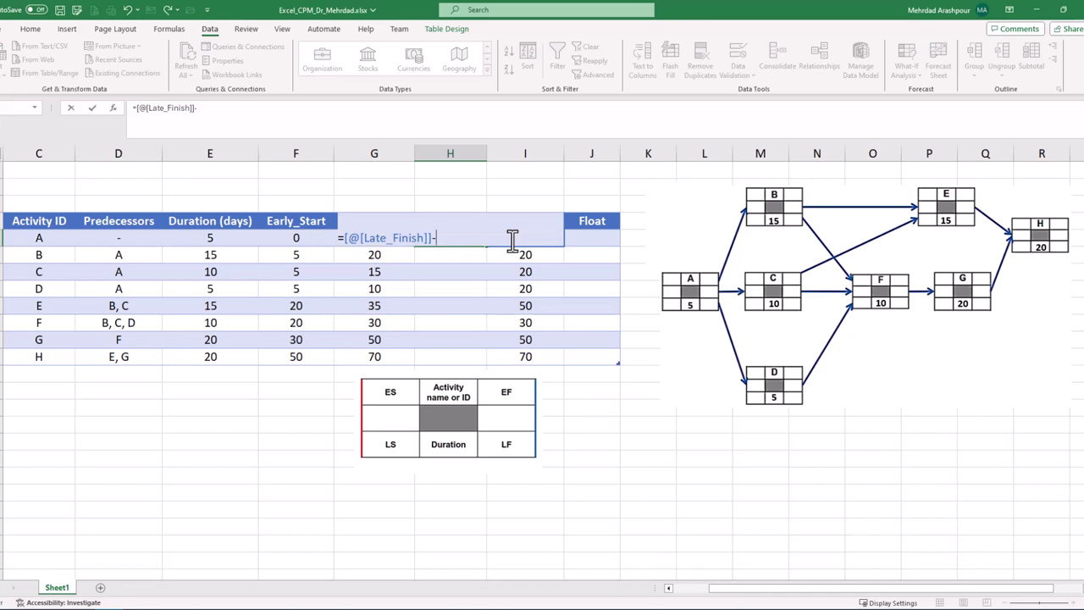
{"action": "left_click", "coordinate": [230, 240]}
{"action": "key", "text": "Return"}
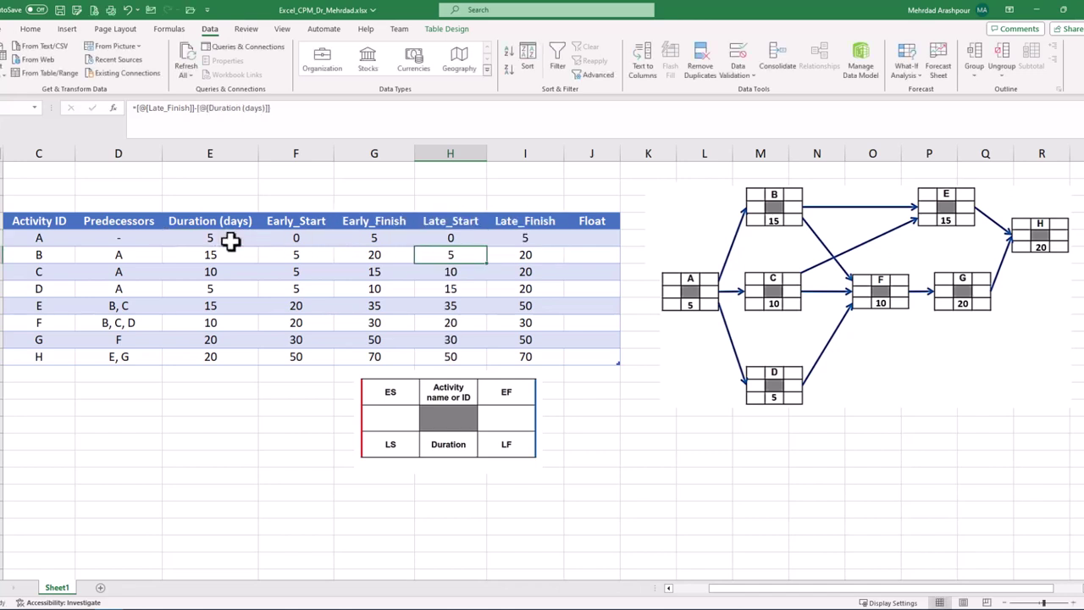
Step: Review the Late_Start column, then select activity A's Float cell
{"action": "left_click", "coordinate": [455, 153]}
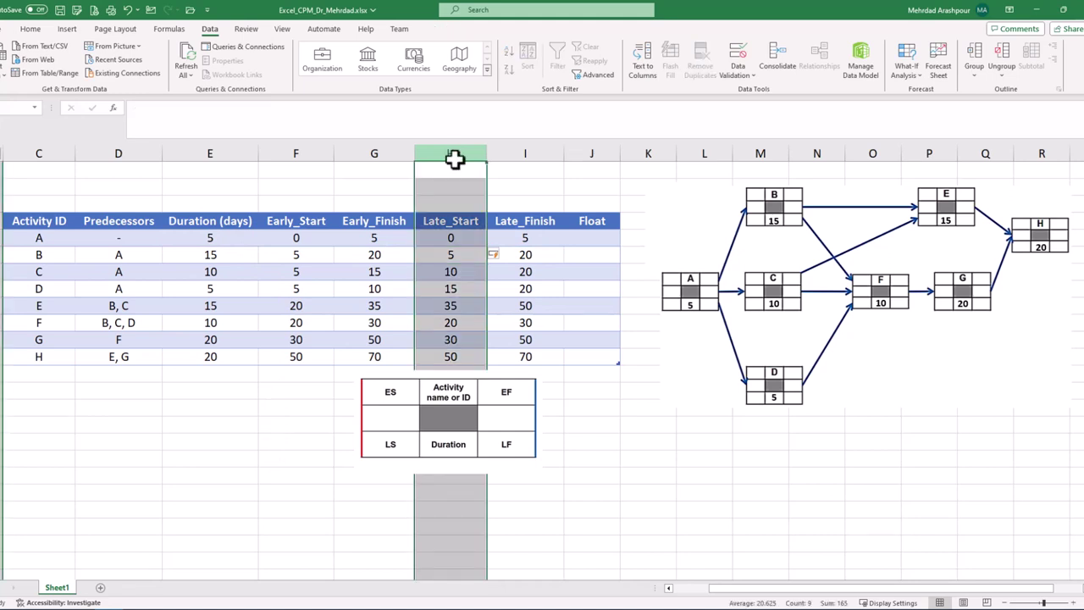
{"action": "left_click", "coordinate": [450, 237]}
{"action": "left_click", "coordinate": [2, 237]}
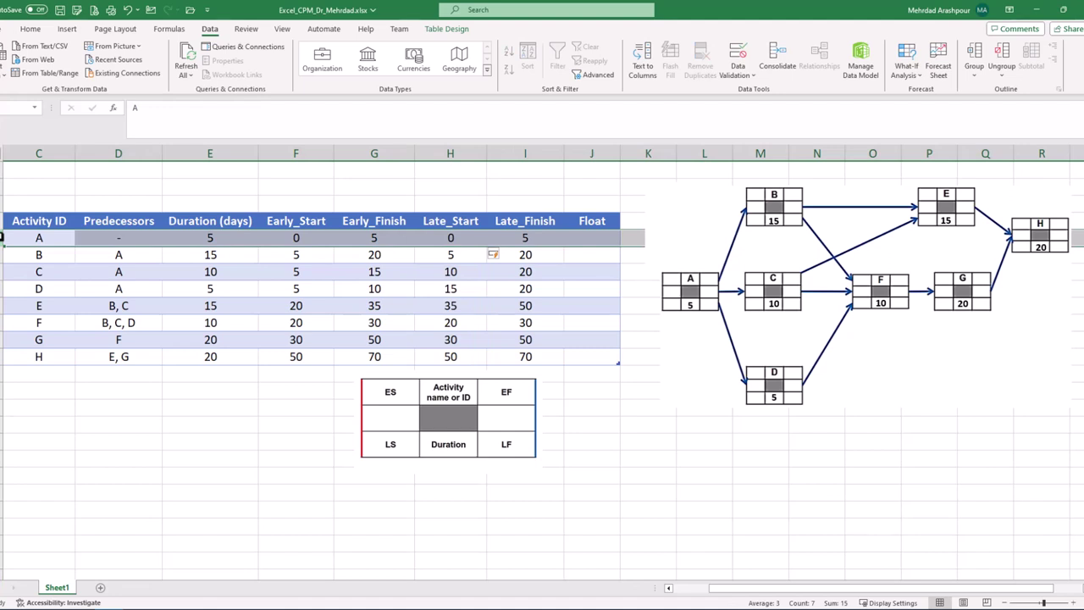
{"action": "left_click", "coordinate": [598, 239]}
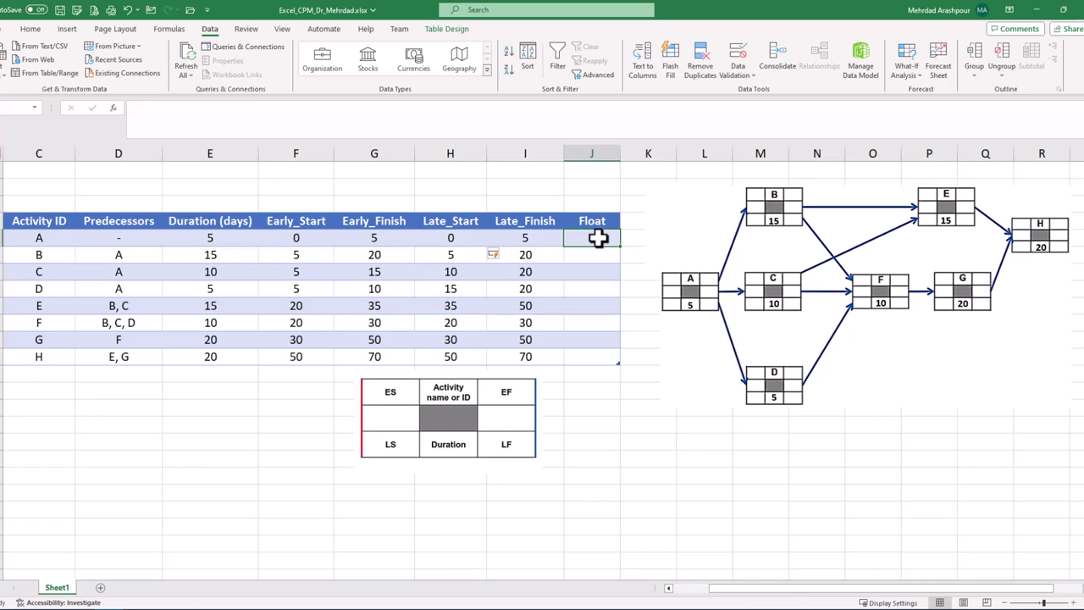
Step: Enter =I5-G5 in J5 so Float fills as 0, 0, 5, 10, 15, 0, 0, 0
{"action": "type", "text": "="}
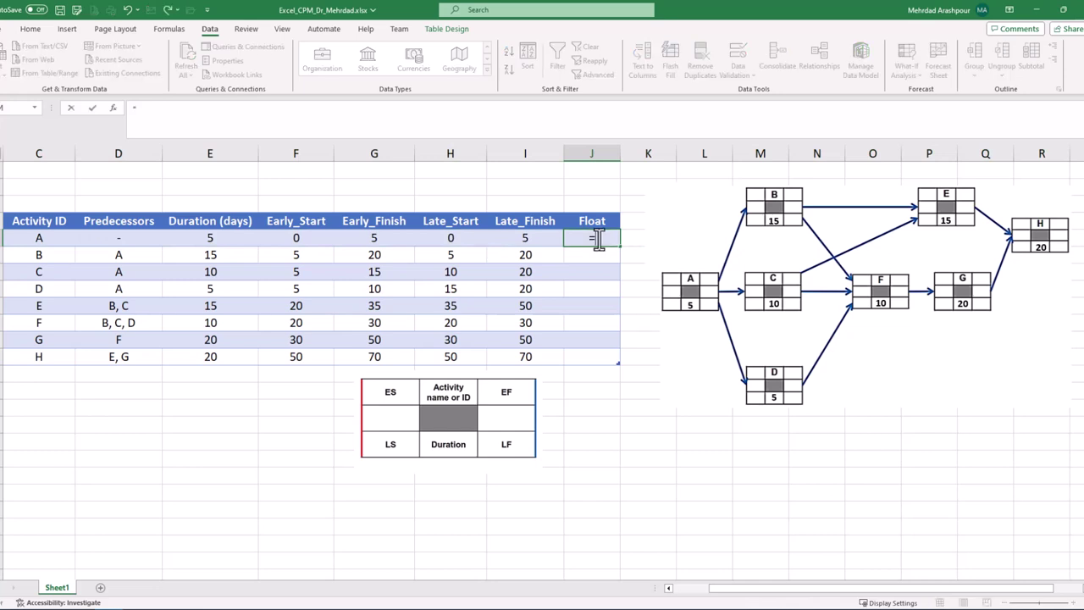
{"action": "left_click", "coordinate": [542, 238]}
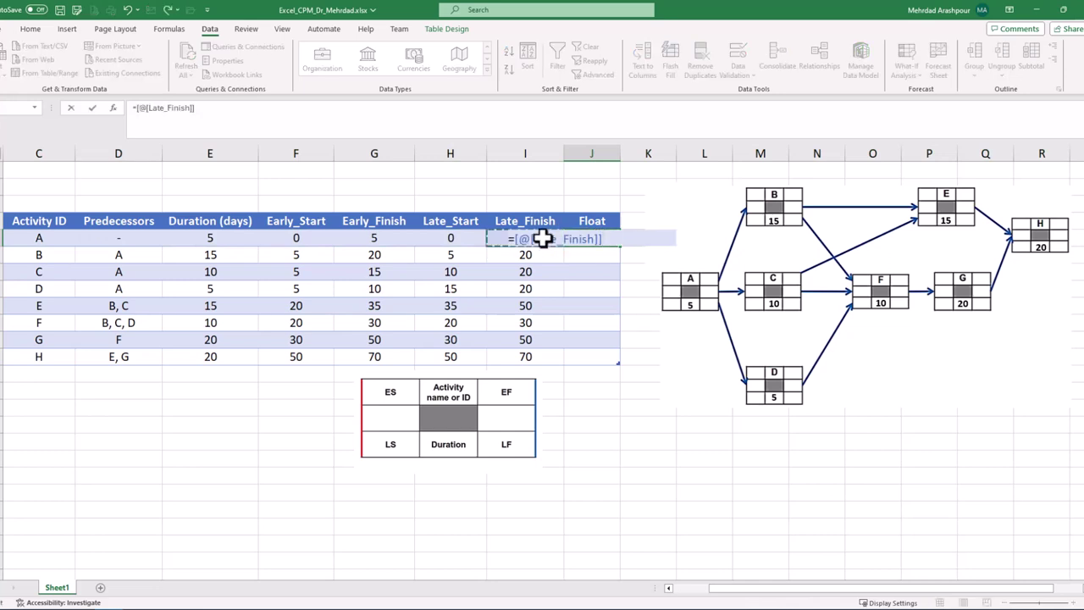
{"action": "type", "text": "-"}
{"action": "left_click", "coordinate": [409, 239]}
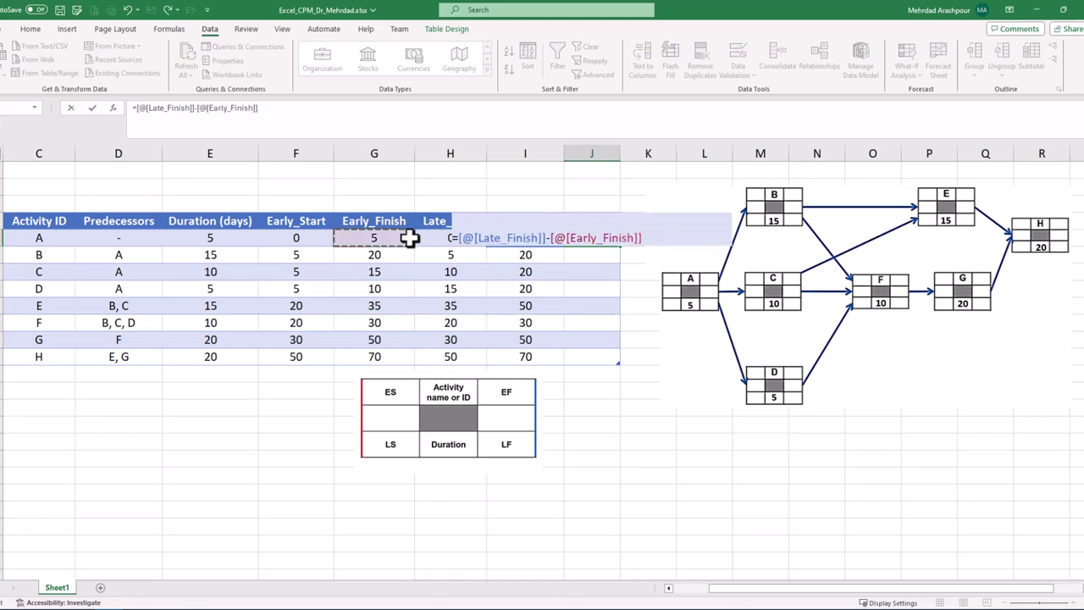
{"action": "key", "text": "Return"}
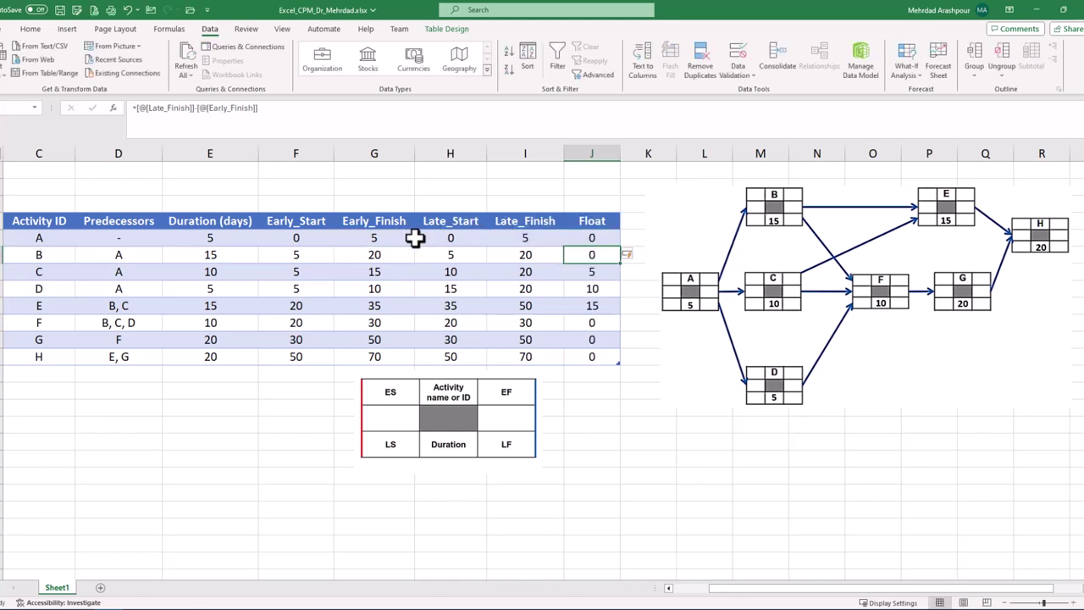
{"action": "left_click", "coordinate": [594, 154]}
{"action": "left_click", "coordinate": [596, 241]}
Step: Fill the zero-float Float cells and IDs of A, B, F, G and H yellow
{"action": "left_click_drag", "start_coordinate": [596, 241], "coordinate": [597, 255]}
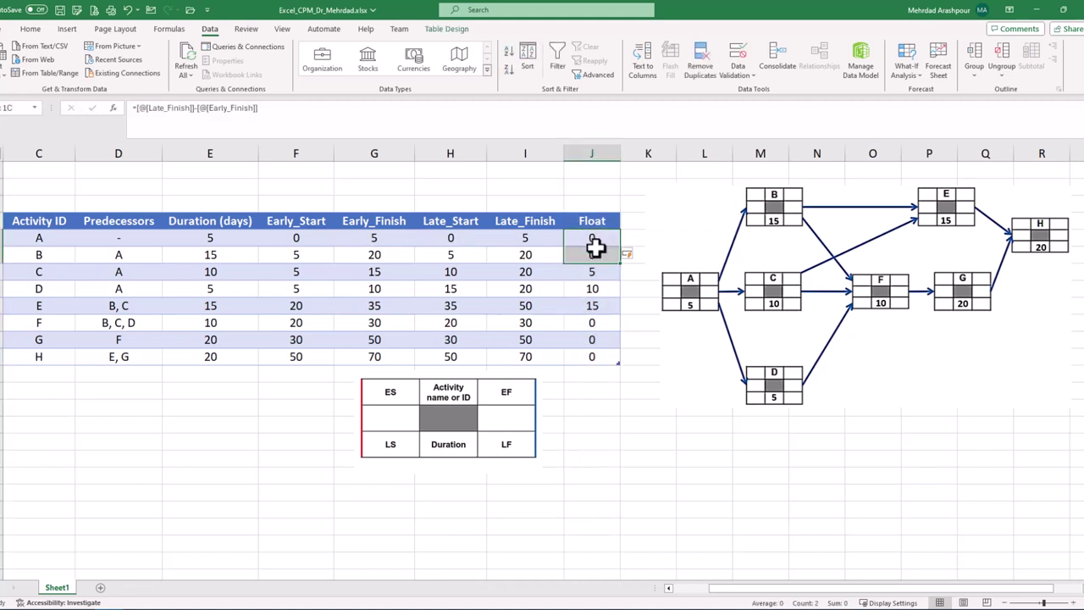
{"action": "left_click", "coordinate": [30, 29]}
{"action": "left_click", "coordinate": [169, 71]}
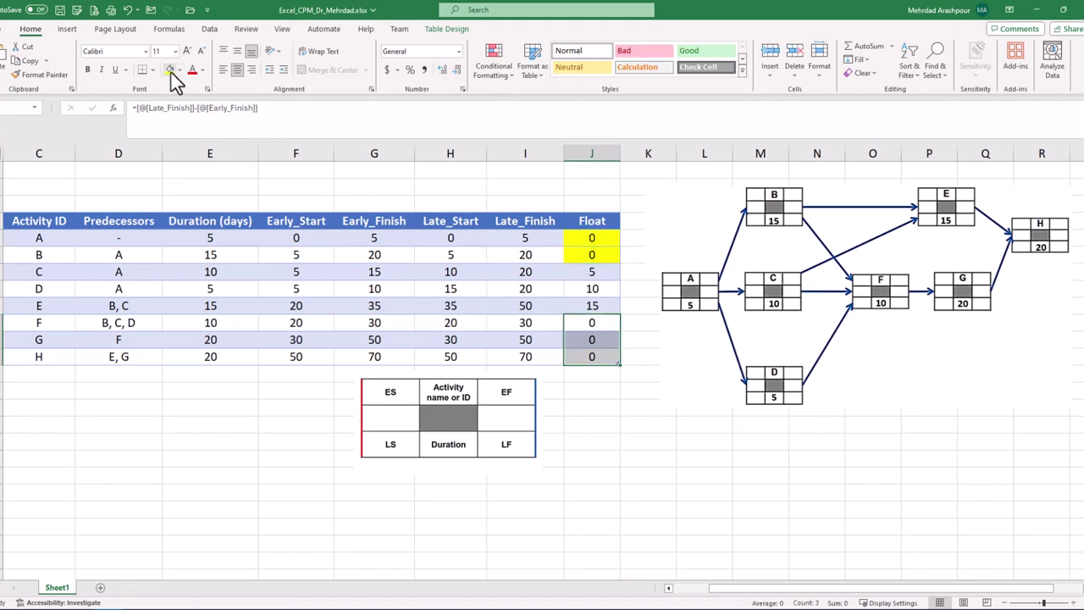
{"action": "left_click", "coordinate": [169, 71]}
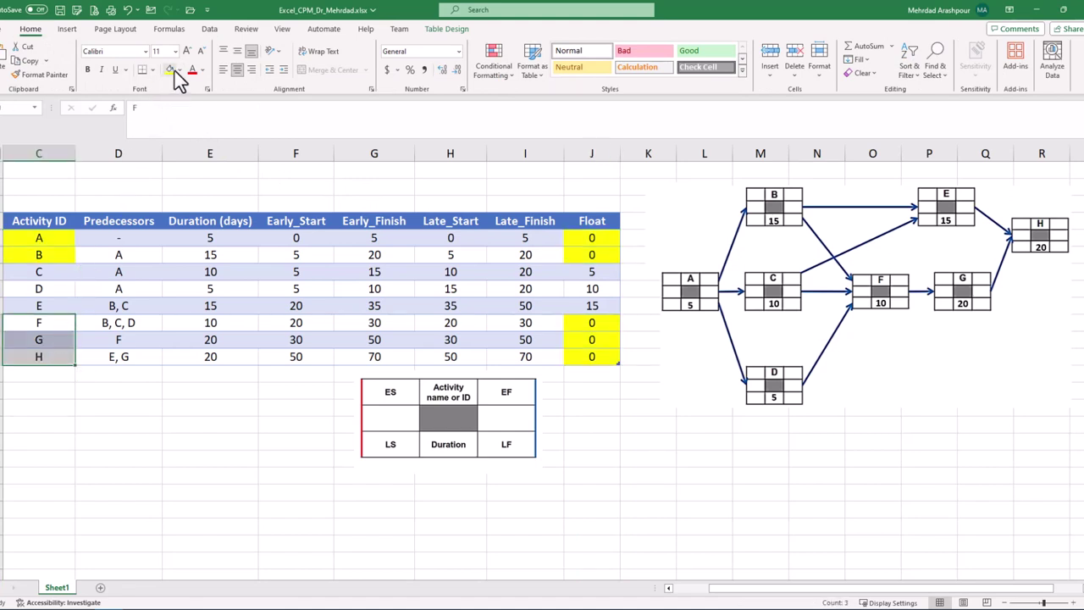
{"action": "left_click", "coordinate": [172, 71]}
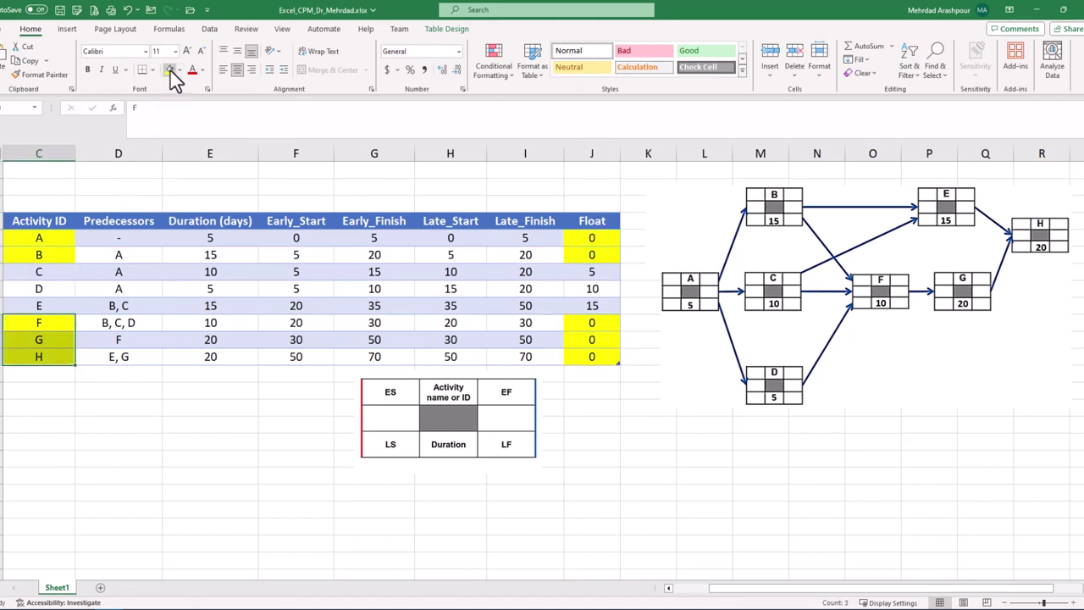
{"action": "left_click", "coordinate": [238, 474]}
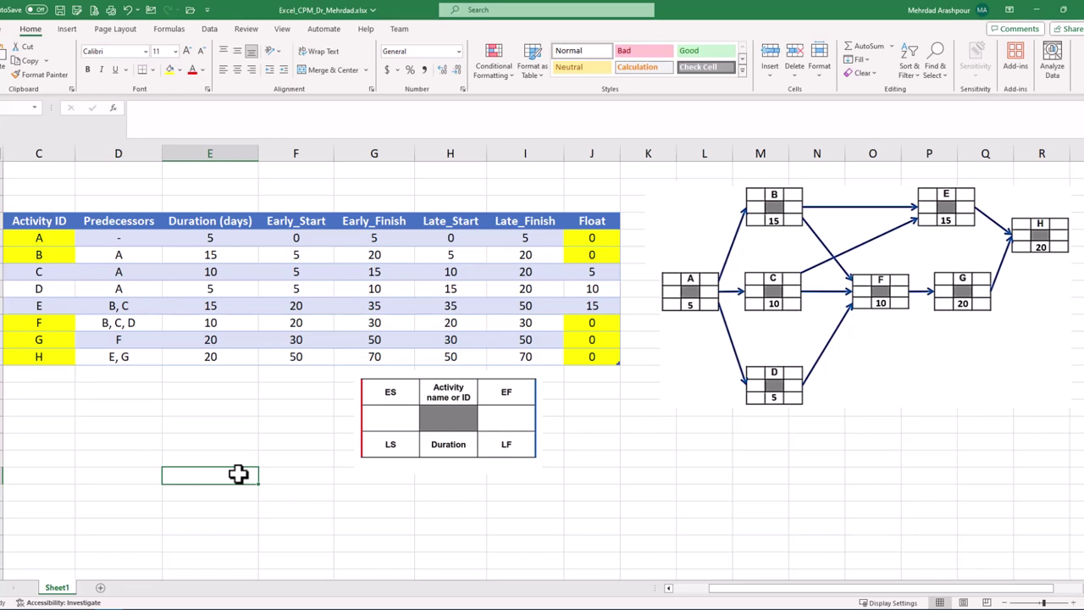
{"action": "key", "text": "Right"}
{"action": "key", "text": "Right"}
{"action": "key", "text": "Right"}
{"action": "key", "text": "Right"}
{"action": "key", "text": "Down"}
{"action": "key", "text": "Down"}
{"action": "key", "text": "Down"}
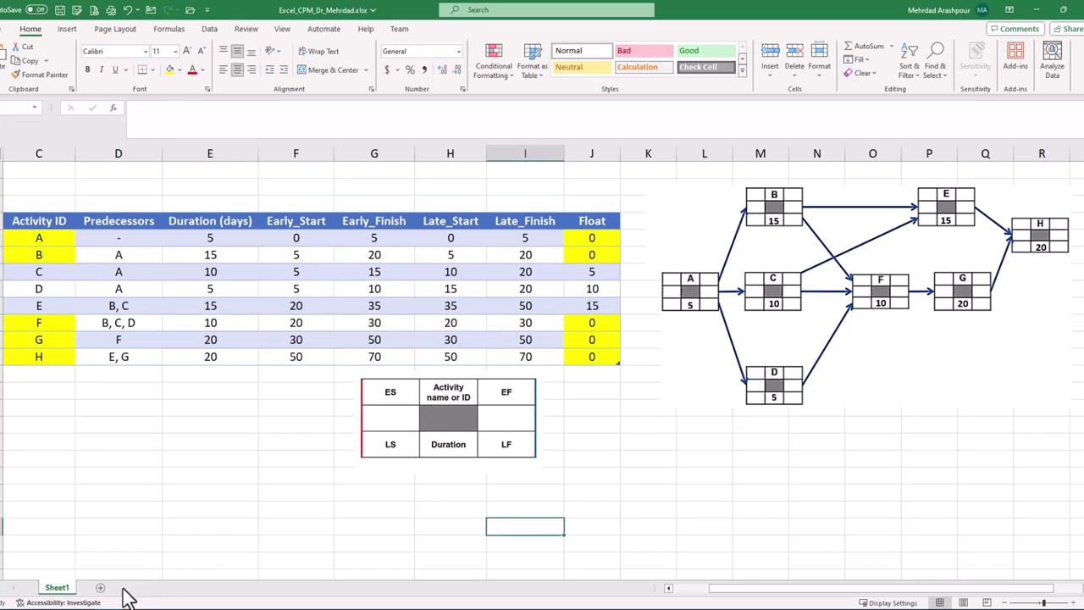